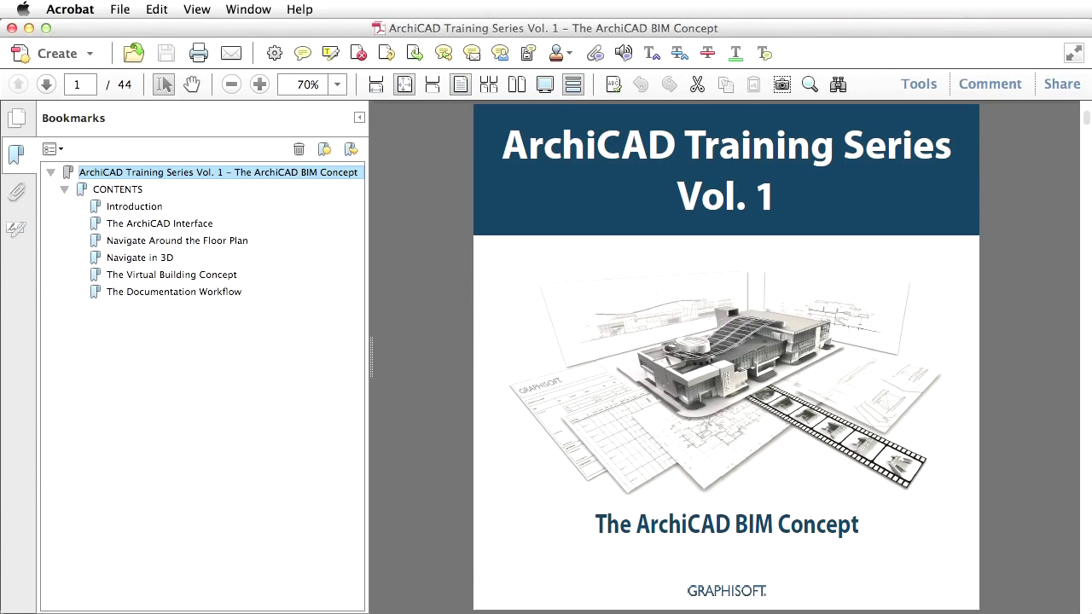
- Jump through the Introduction, Interface and Floor Plan chapters to Navigate in 3D on page 13
left_click(134, 207)
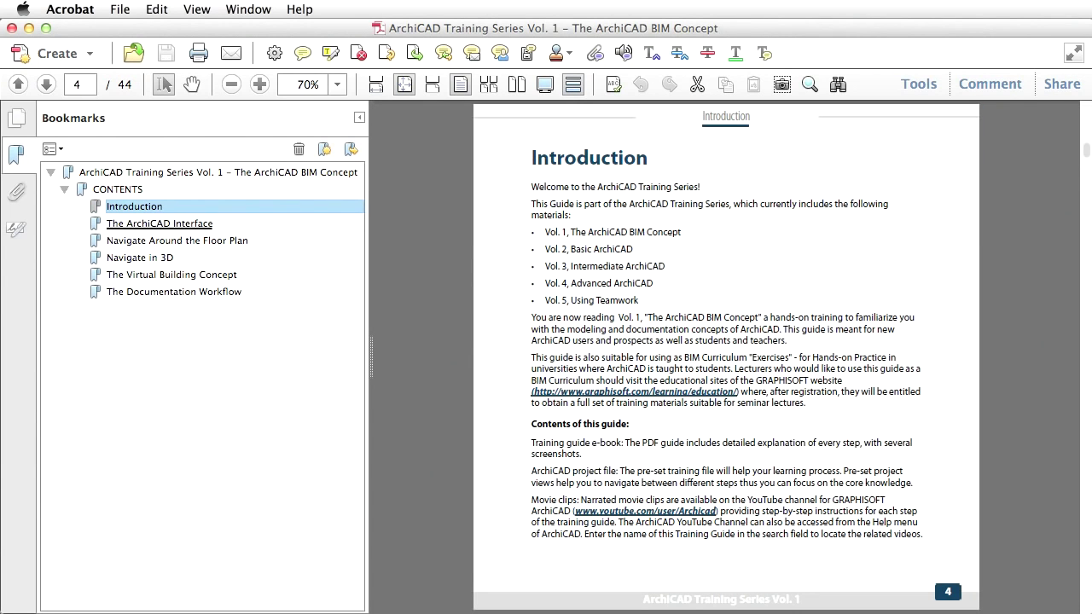
left_click(160, 223)
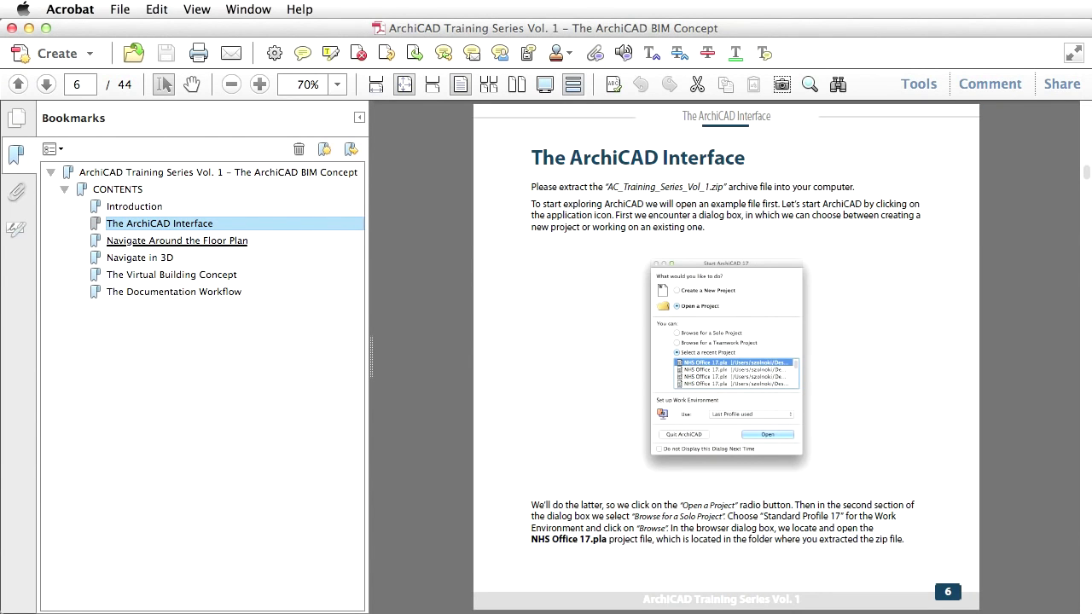
left_click(176, 240)
left_click(139, 258)
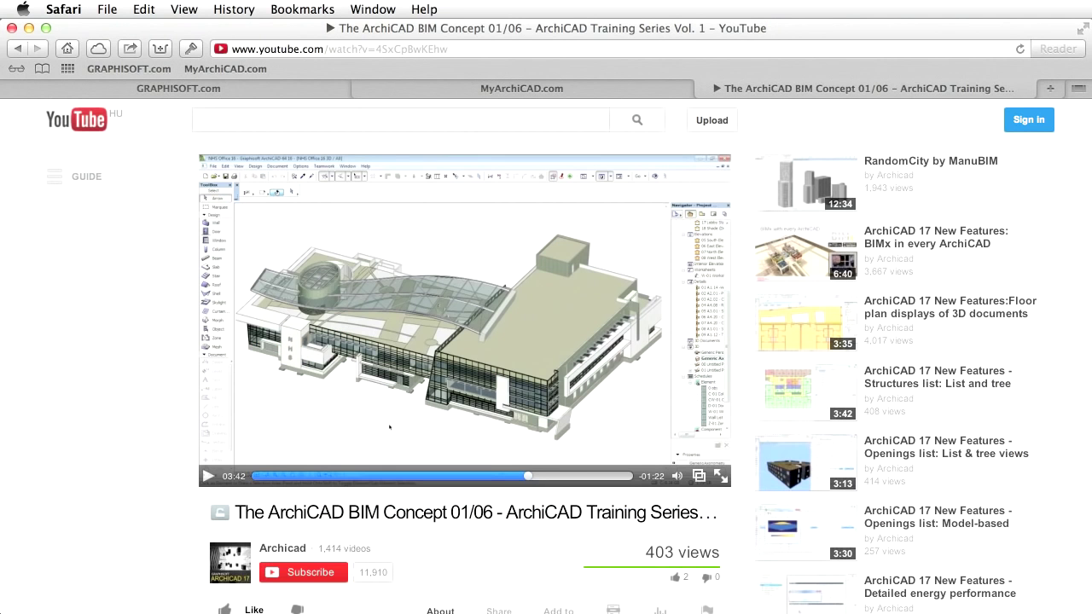
scroll(546, 358, "down", 8)
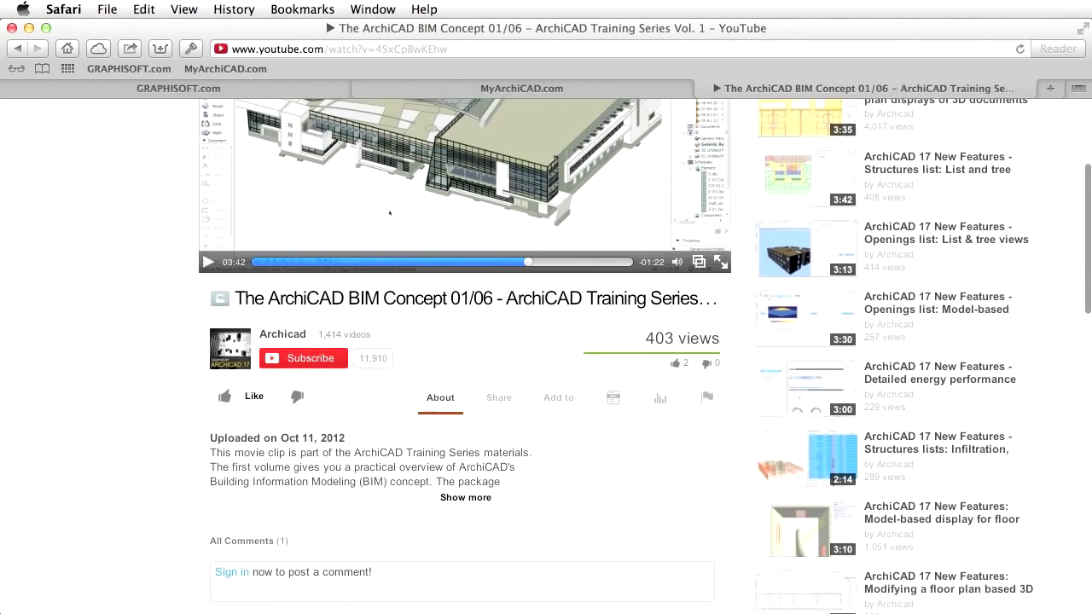
scroll(546, 358, "down", 2)
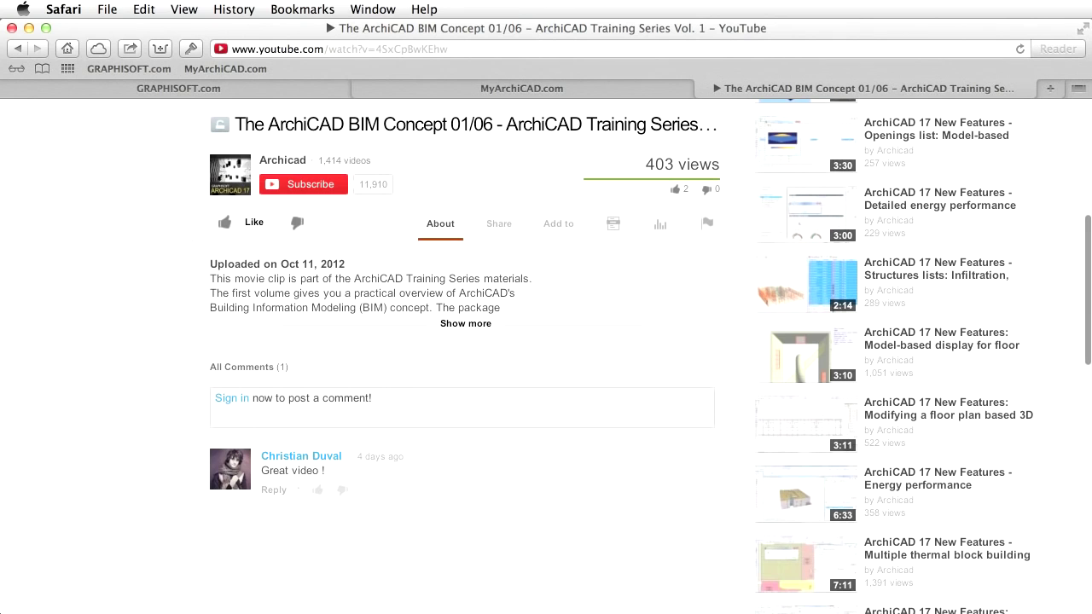
scroll(390, 426, "up", 10)
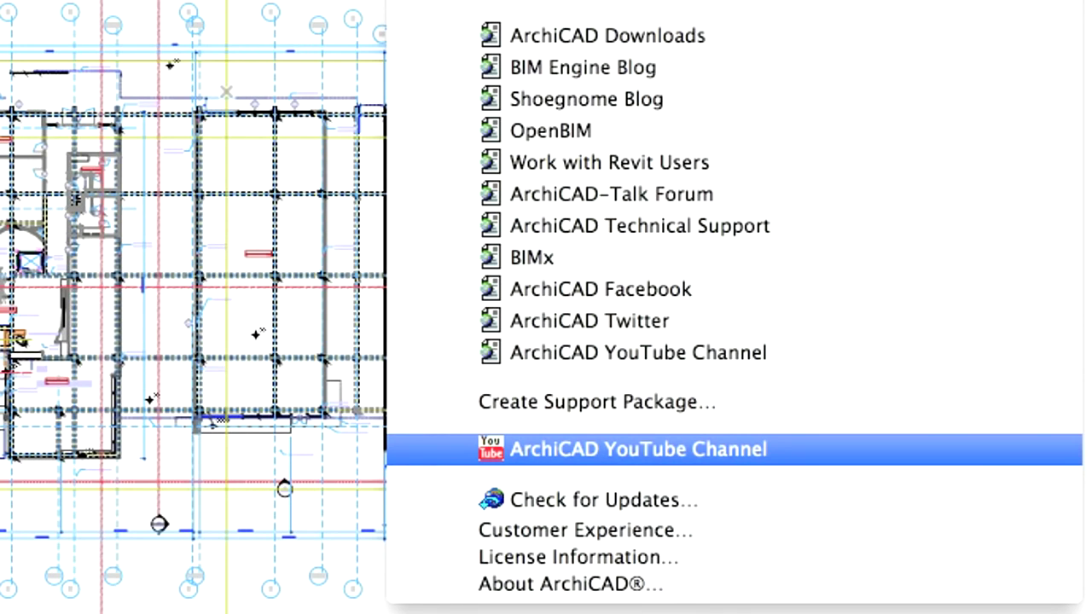
- Open the ArchiCAD YouTube Channel browser and search for 'ArchiCAD Training Series'
key("Return")
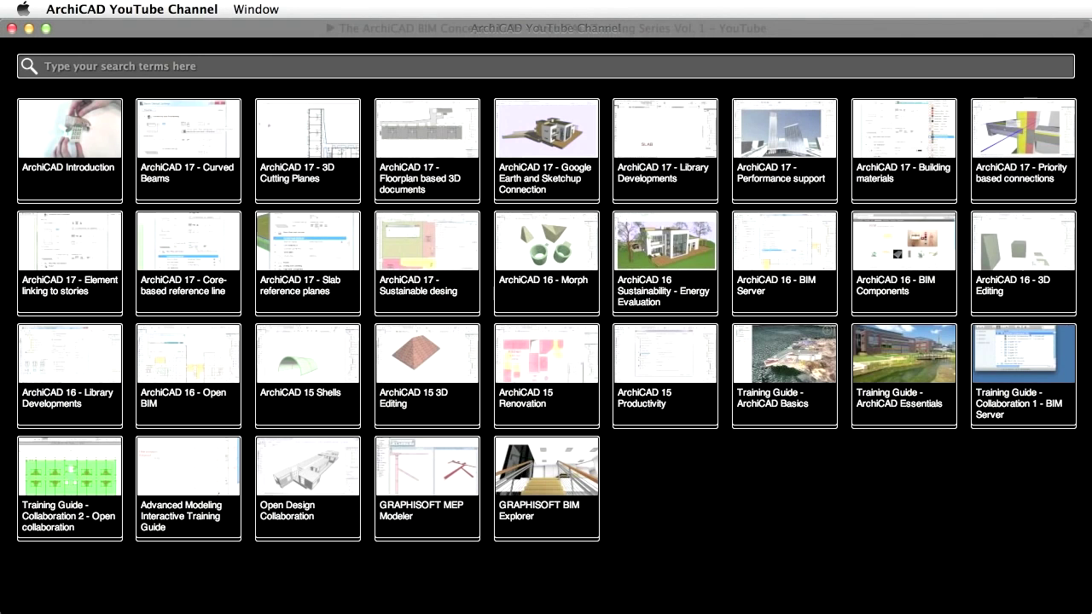
type("ArchiC")
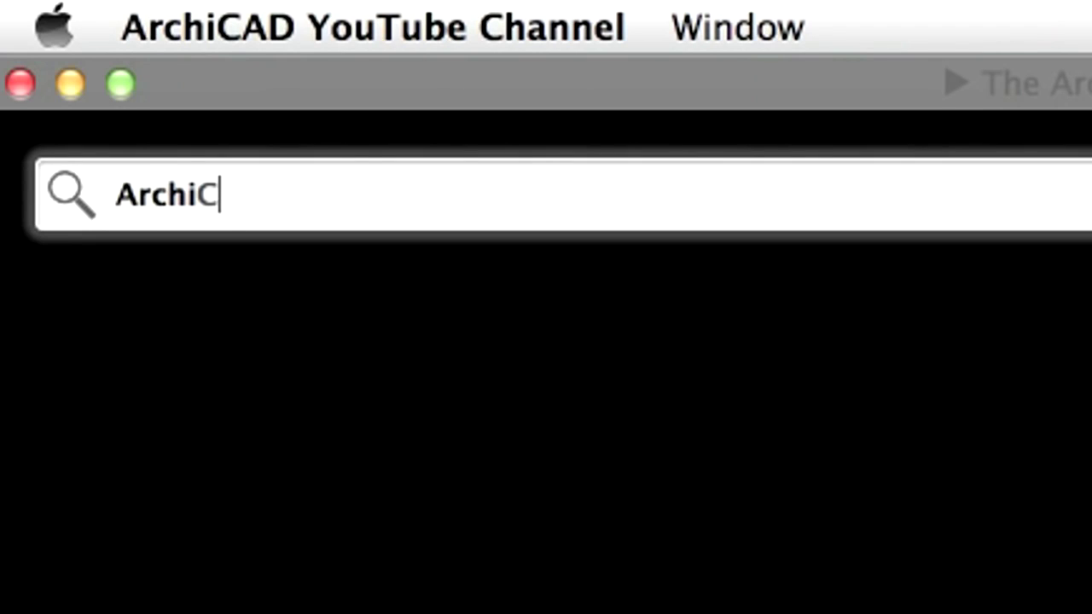
type("AD Train")
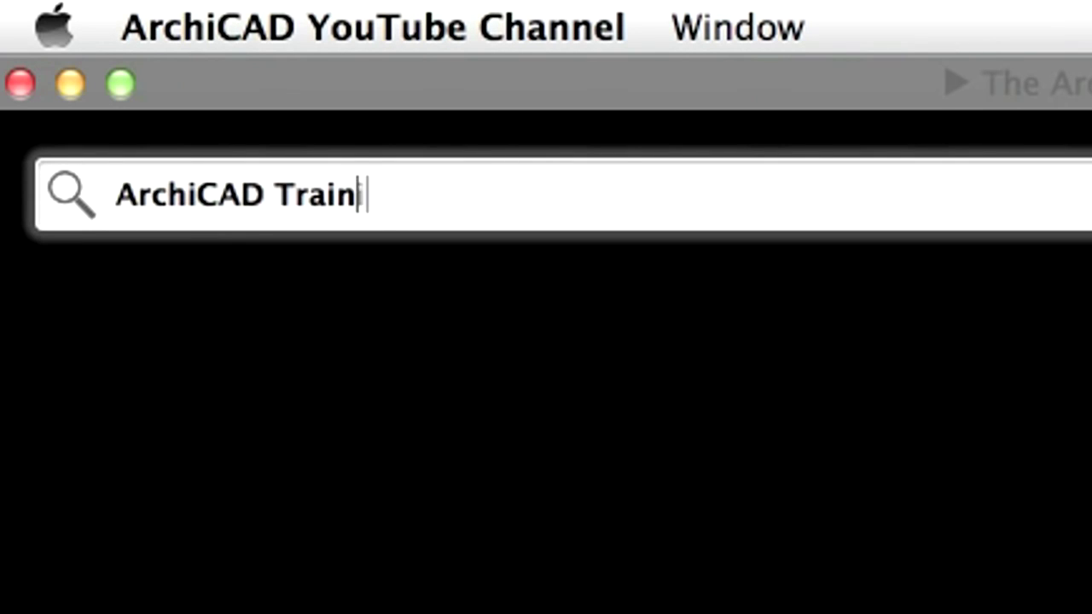
type("ing Serie")
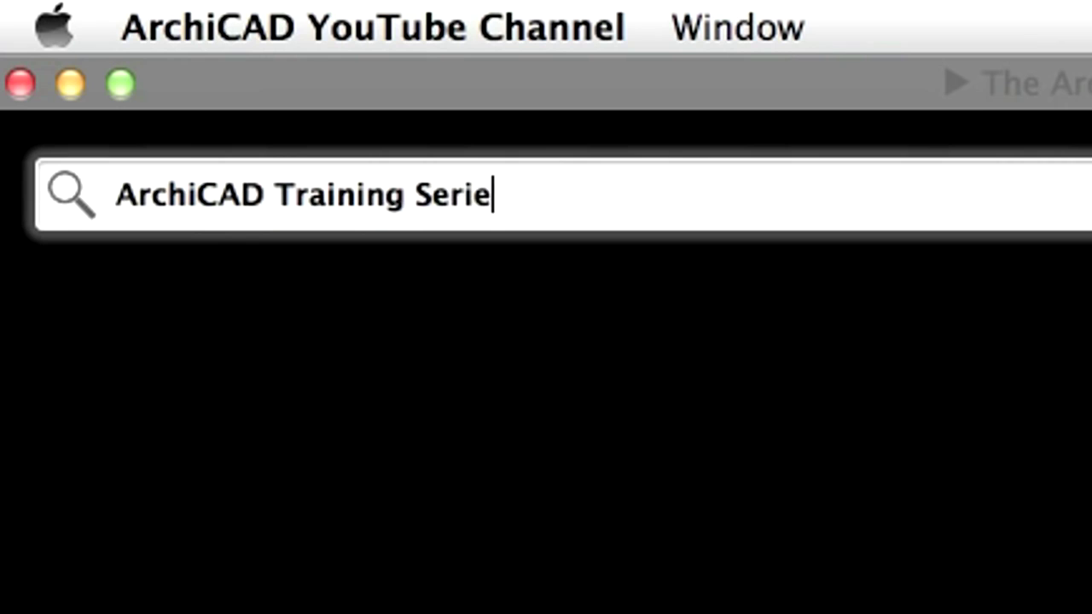
type("s")
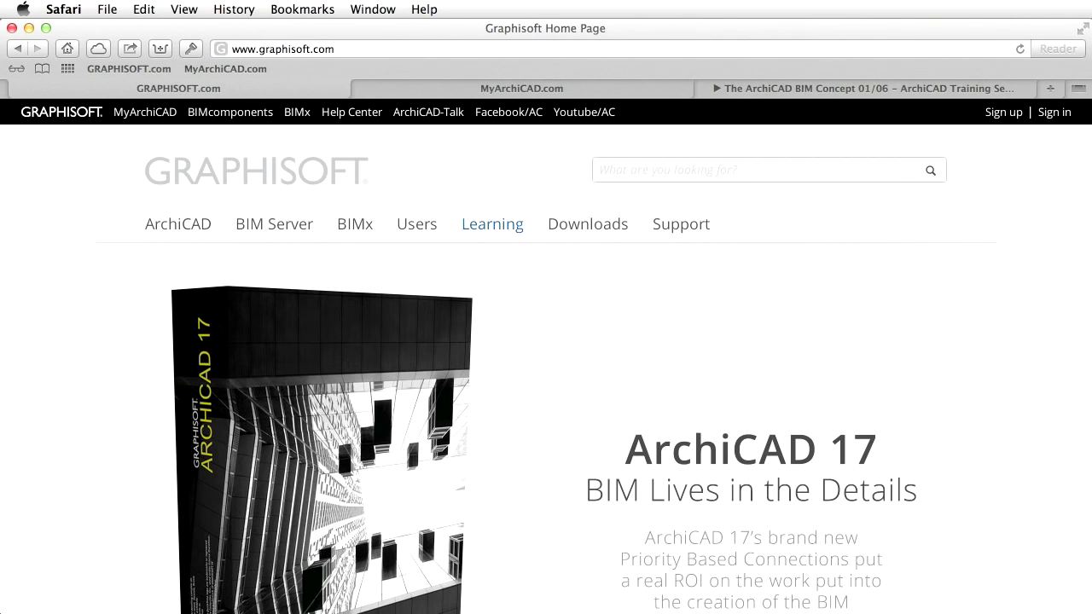
- Find the ArchiCAD Training Series under Learning > Training Materials, then jump to MyArchiCAD.com
left_click(493, 224)
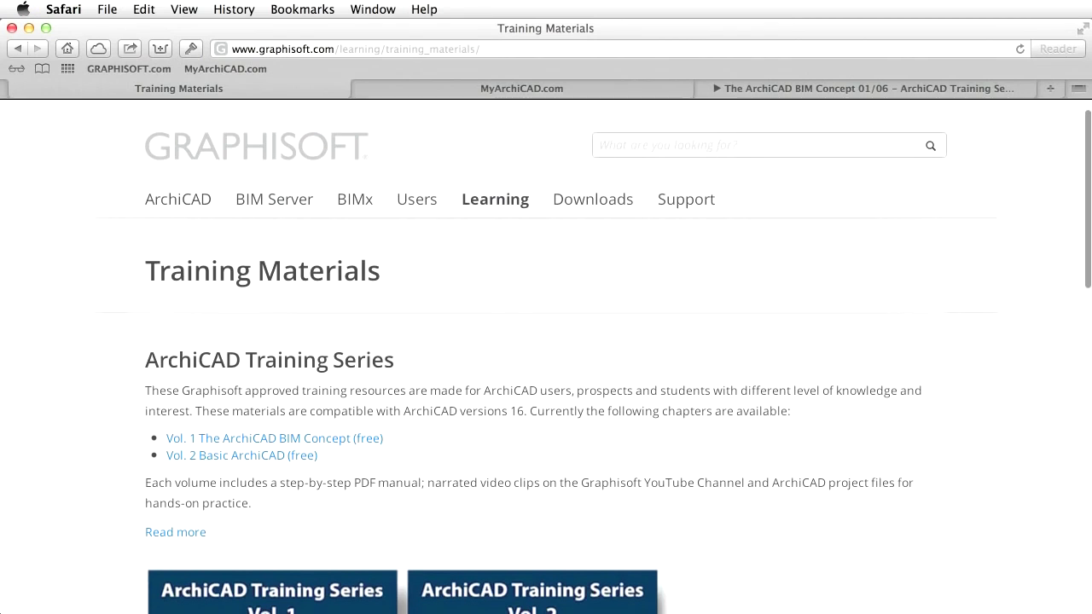
scroll(546, 356, "down", 5)
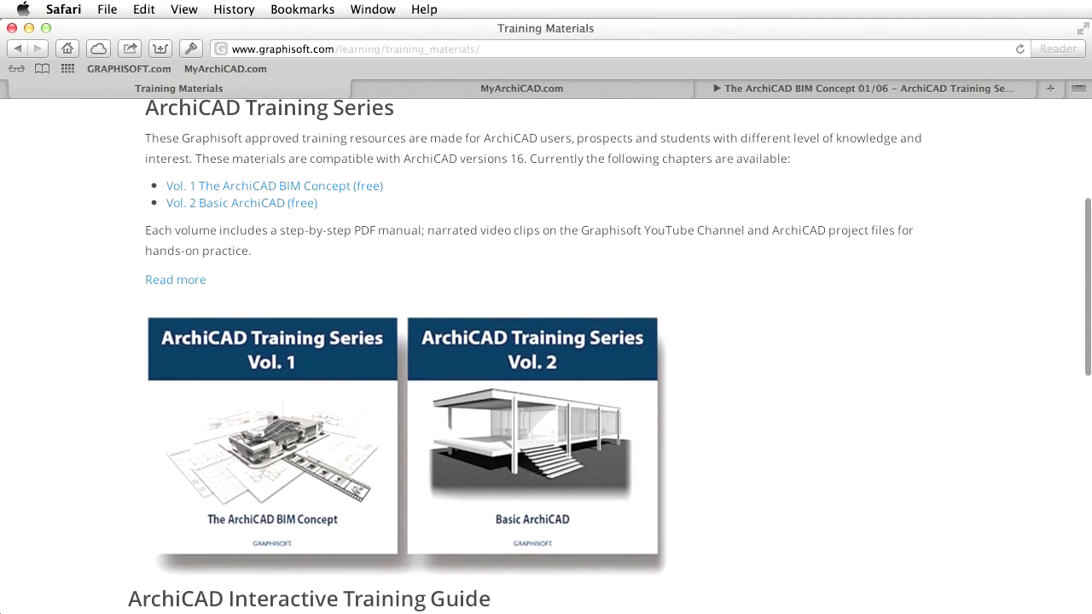
scroll(525, 357, "up", 1)
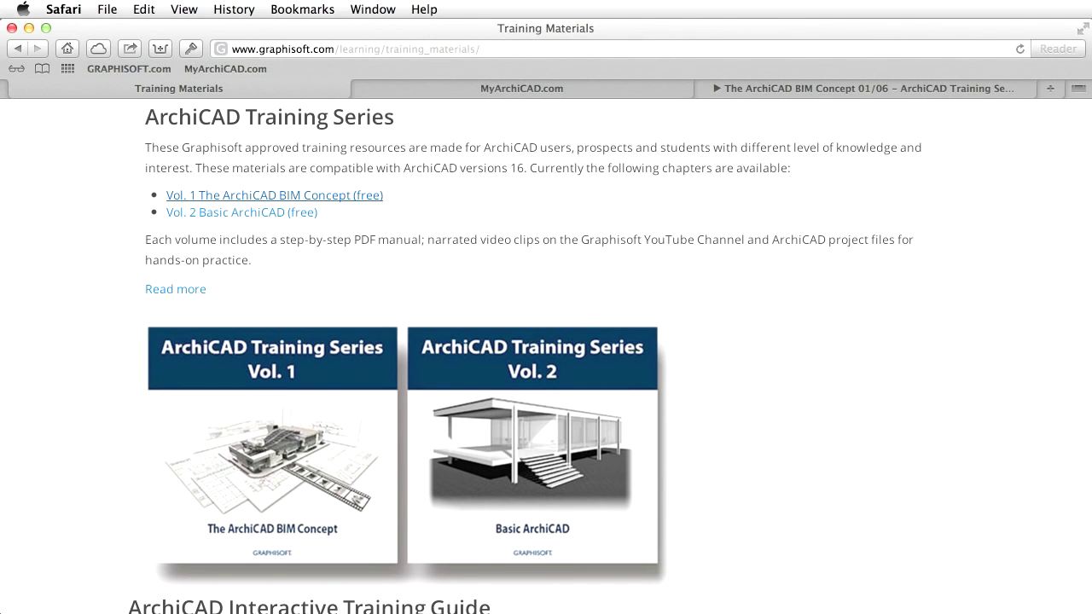
key("super+2")
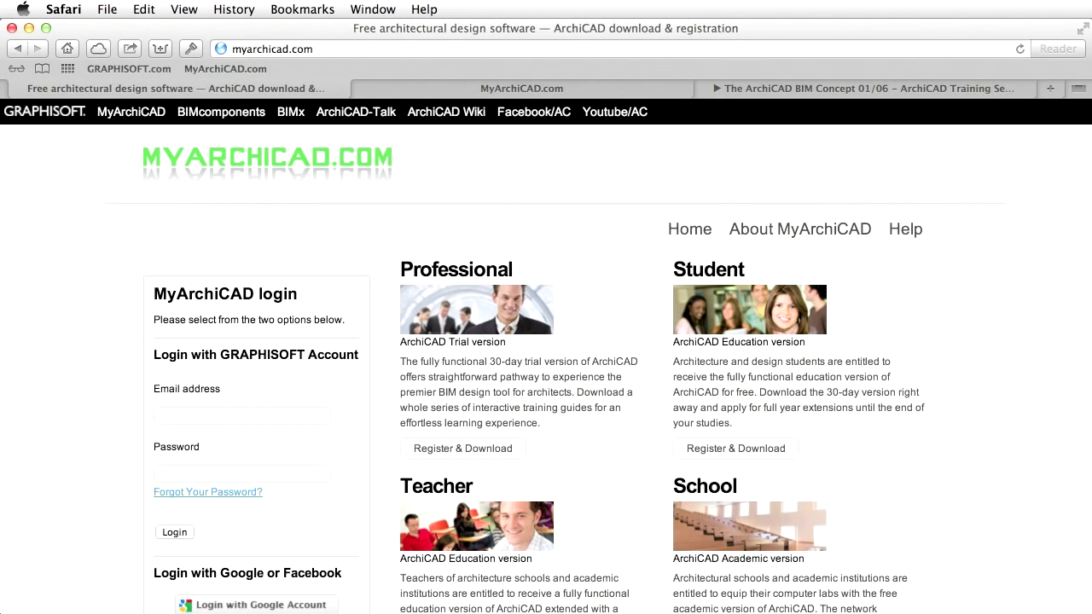
- Scroll myarchicad.com, then select the full Where to buy page URL in the address bar
scroll(546, 355, "down", 5)
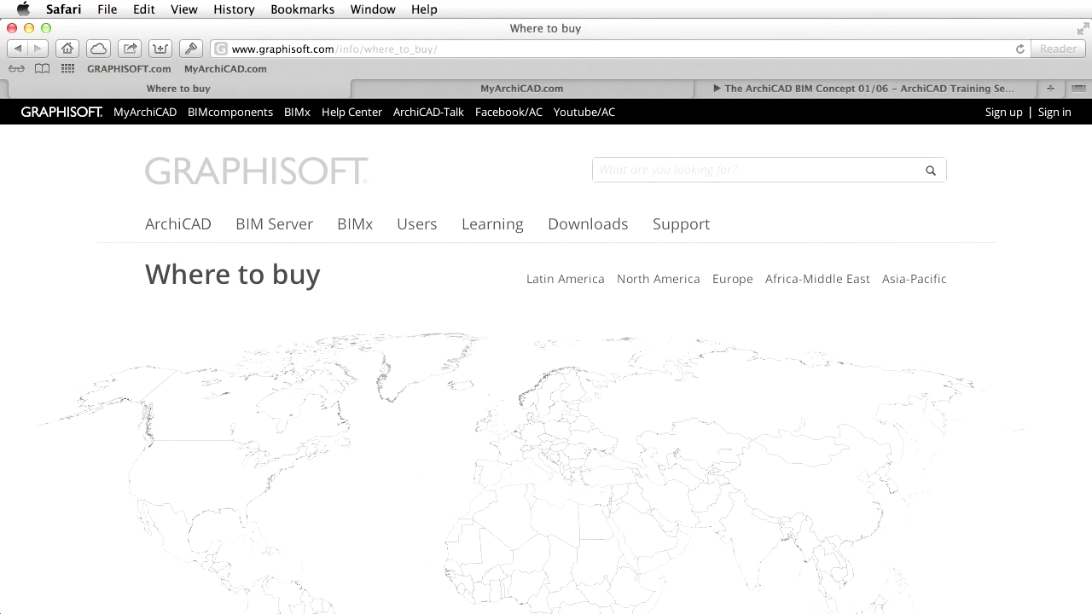
left_click_drag(232, 49, 437, 49)
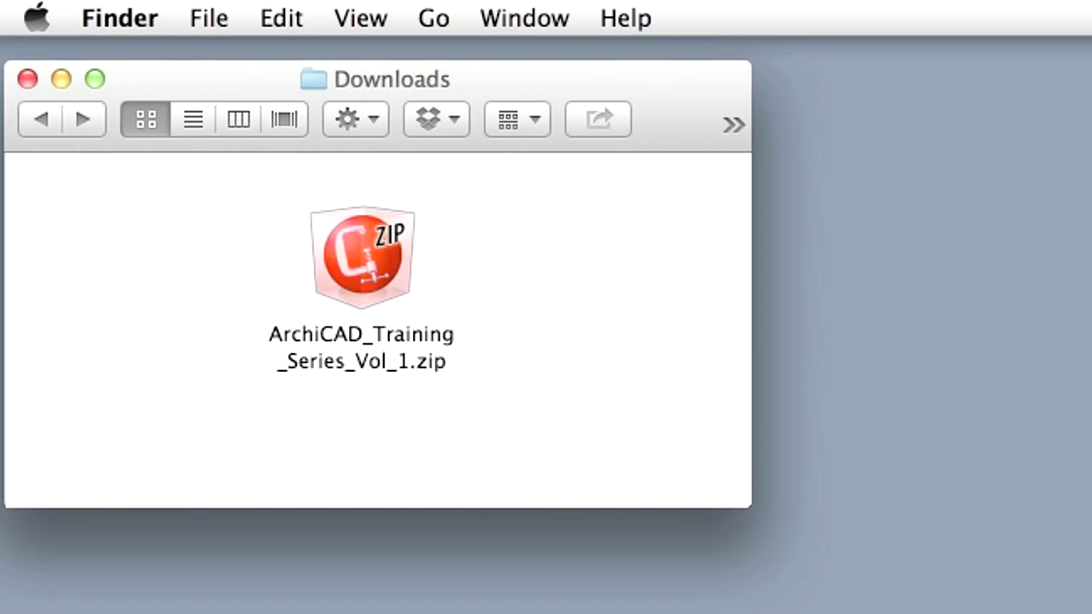
- Extract the Training Series Vol 1 zip in Downloads and select NHS Office 17.pla
left_click(363, 256)
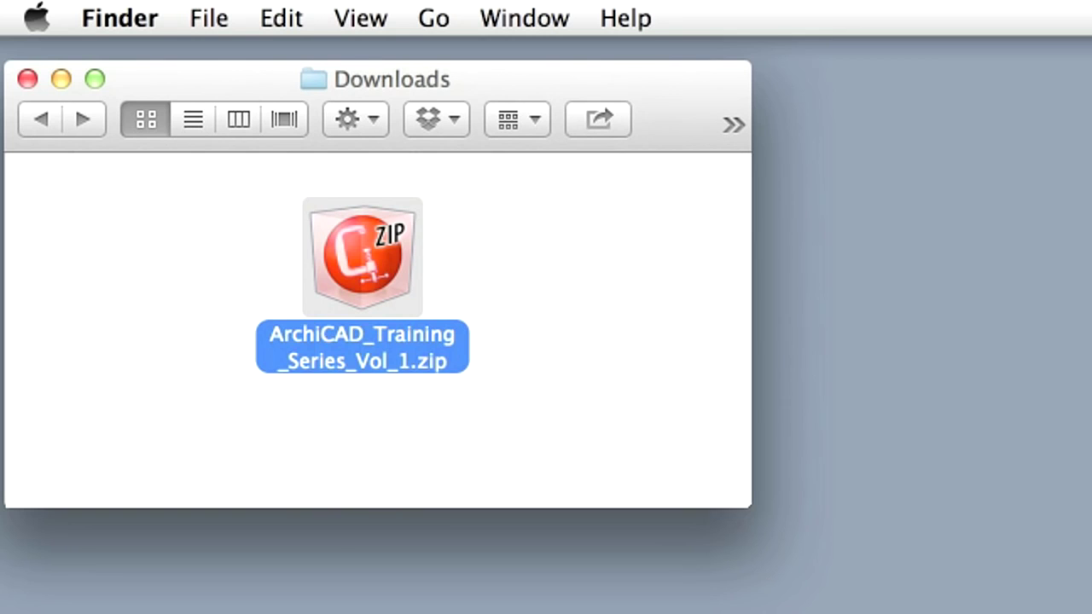
right_click(363, 256)
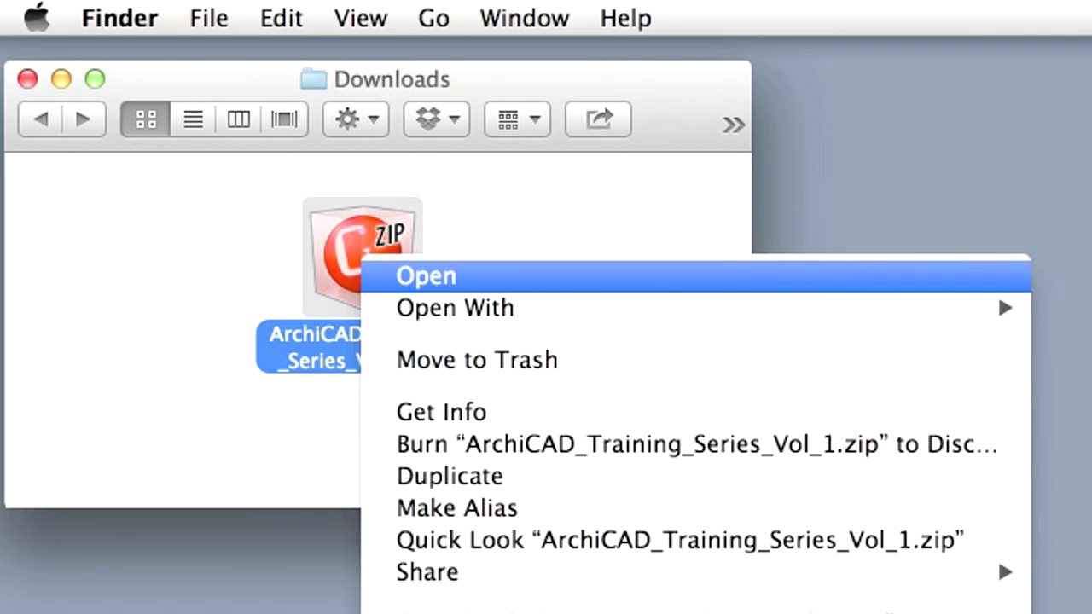
left_click(997, 289)
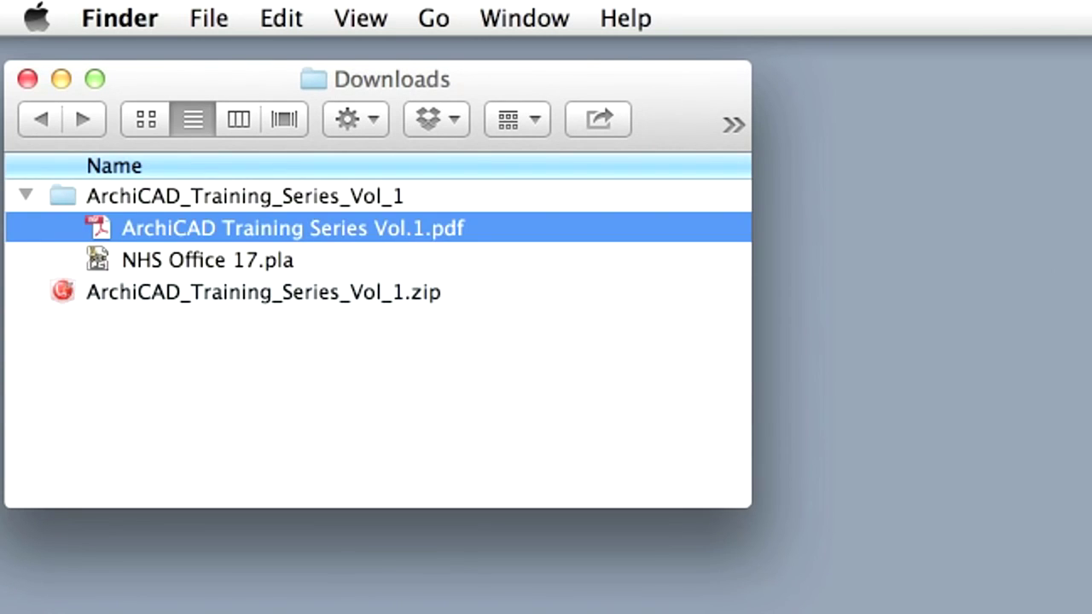
left_click(207, 259)
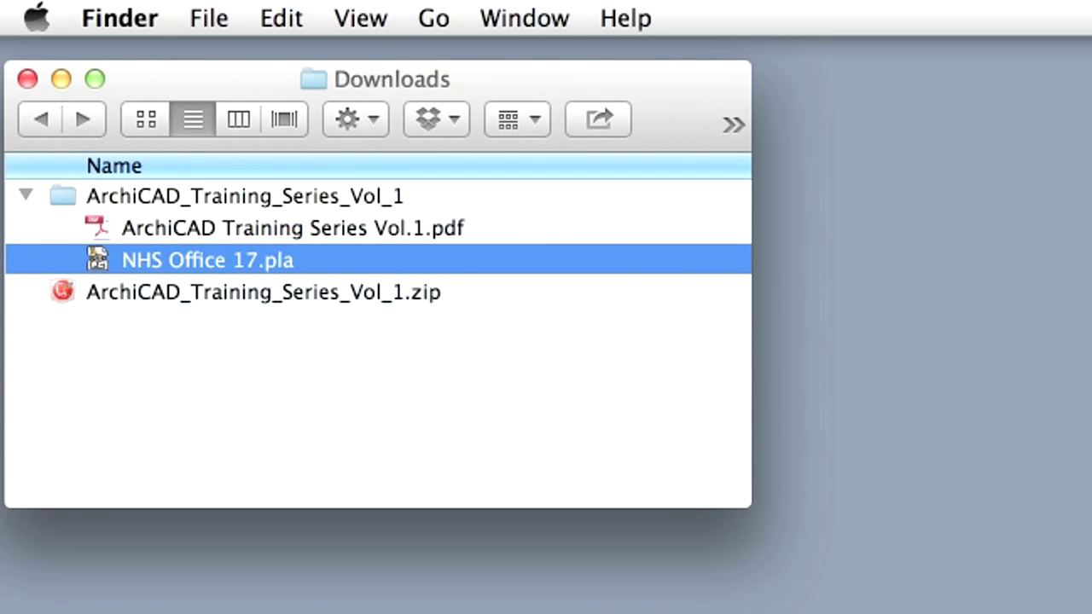
- Move the Downloads window aside and open the ArchiCAD 17 desktop shortcut
left_click_drag(512, 79, 861, 98)
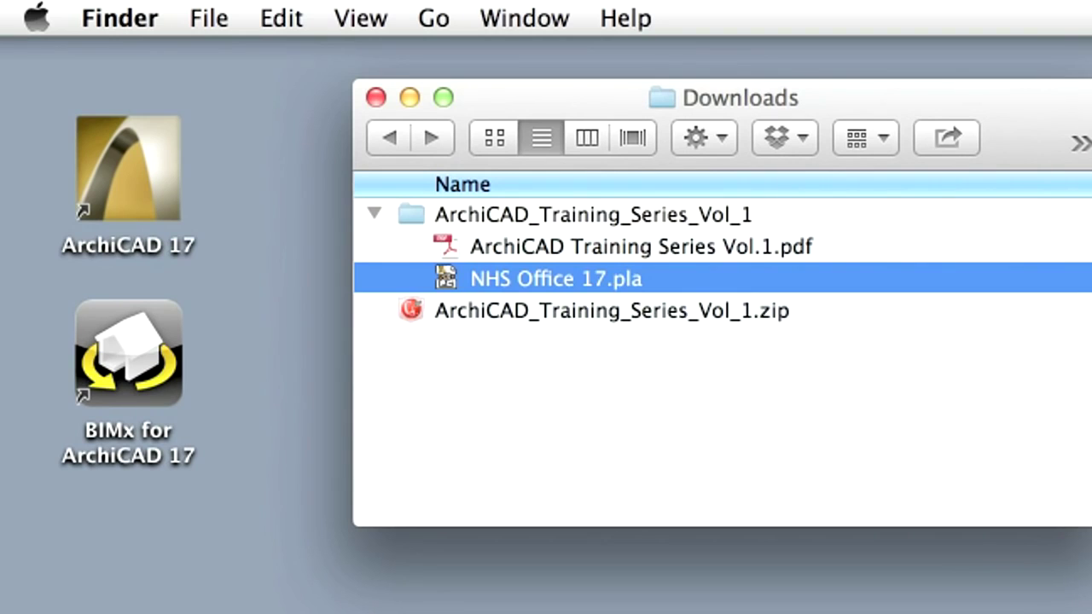
left_click(128, 171)
right_click(171, 162)
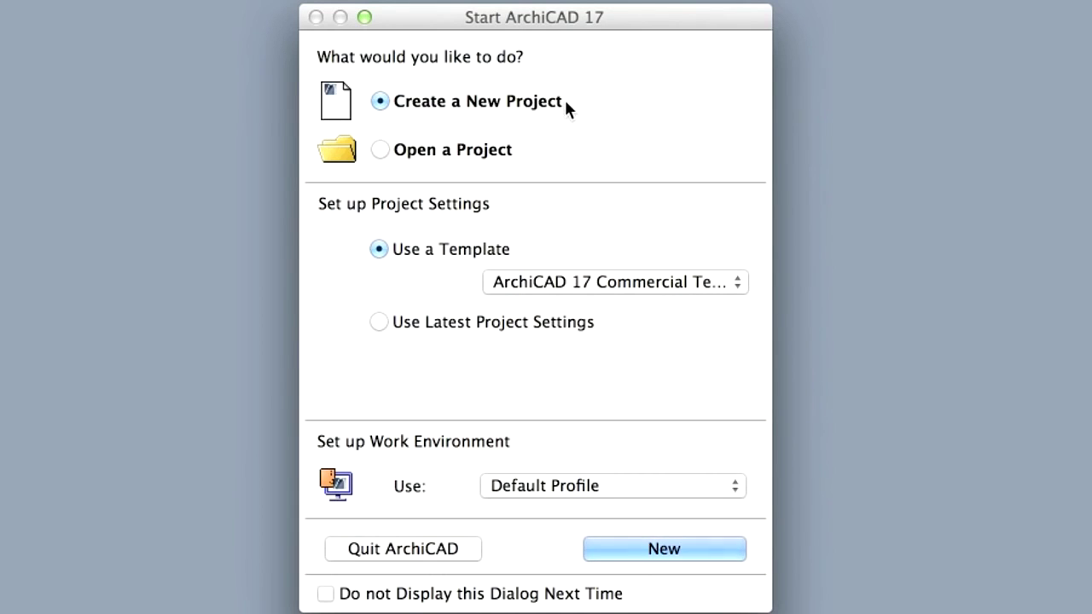
- Browse for a solo project using Standard Profile 17 and select NHS Office 17.pla
left_click(381, 151)
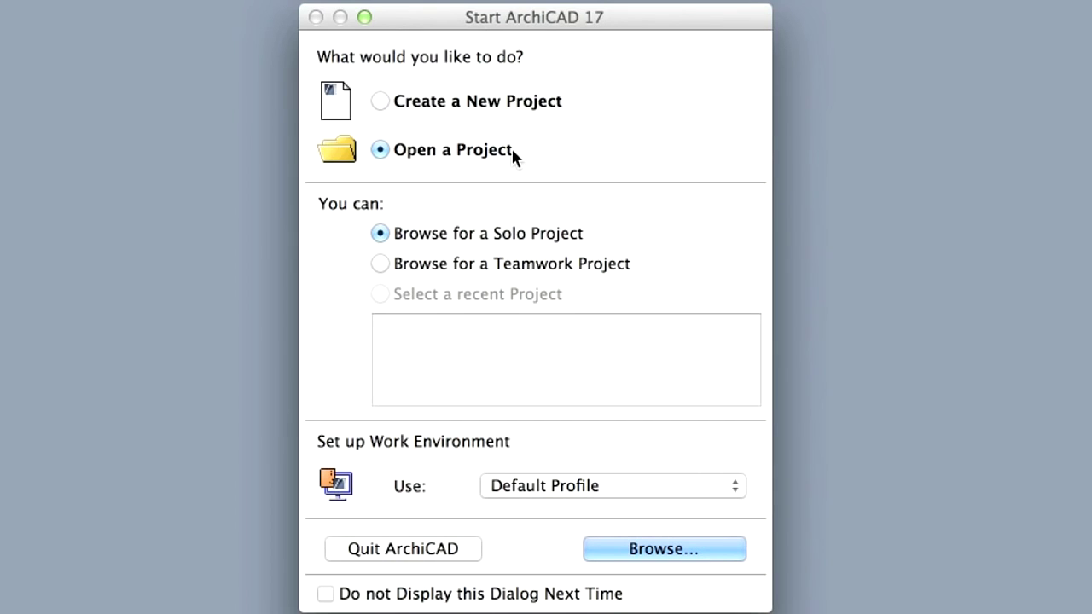
left_click(551, 234)
left_click(707, 485)
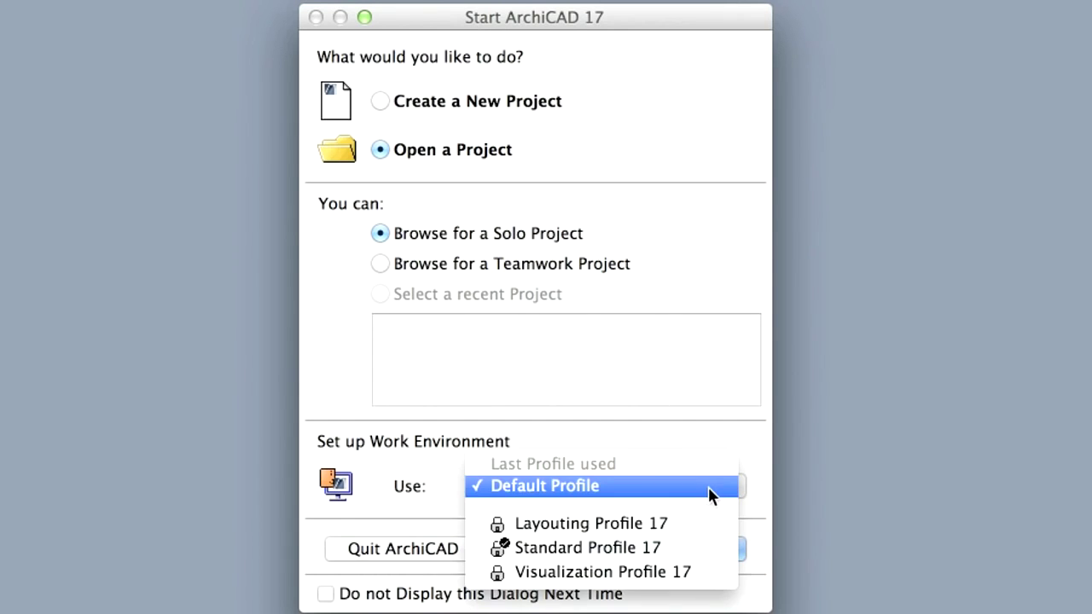
left_click(713, 550)
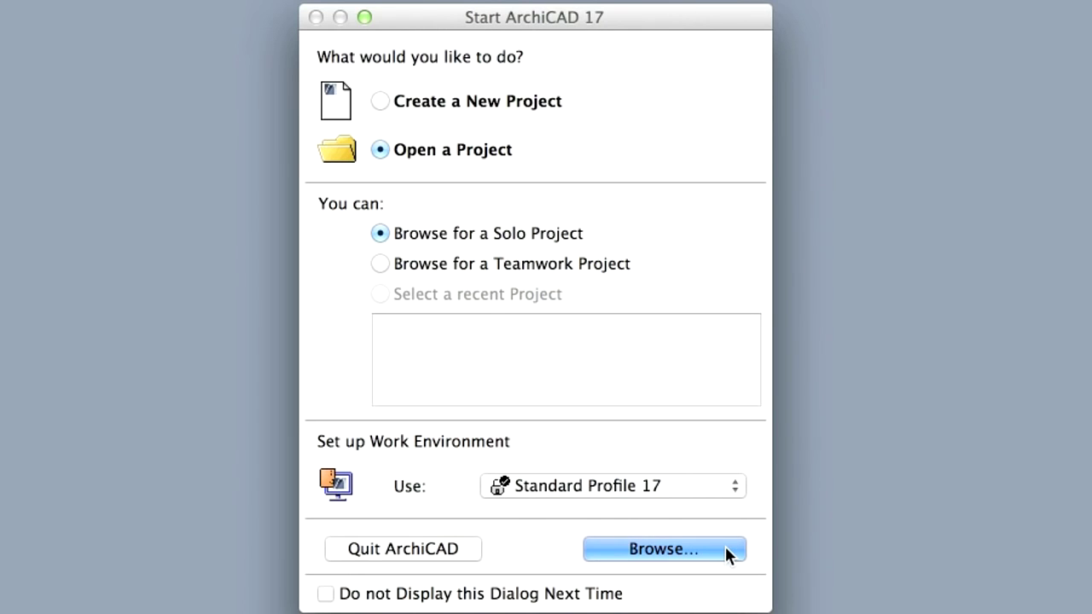
left_click(725, 550)
left_click(376, 178)
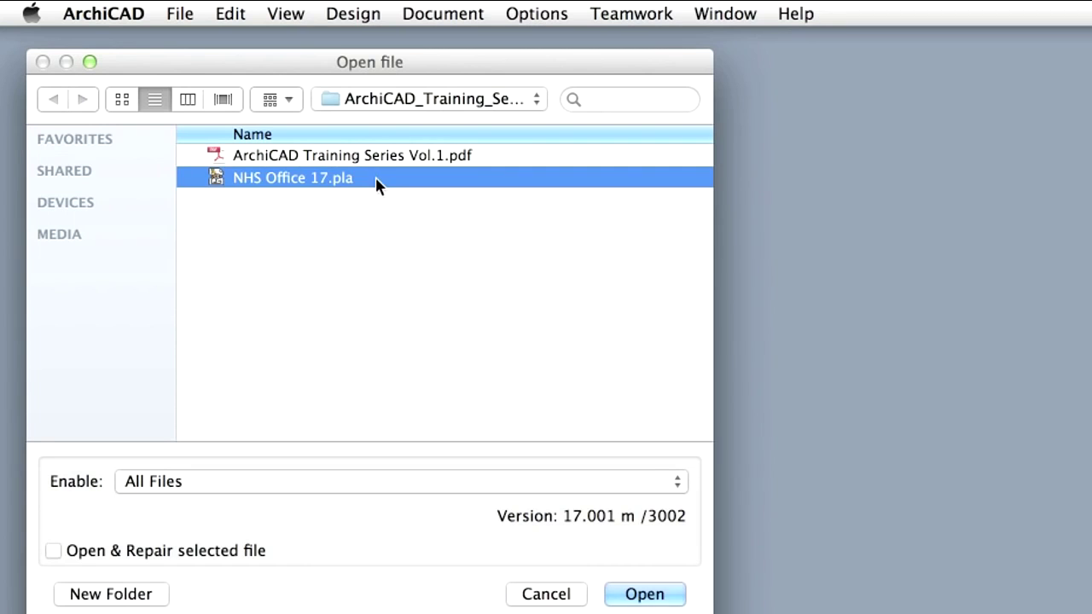
- Open NHS Office 17 converted to EDU, reading library elements from the archive and skipping all drawing updates
left_click(680, 602)
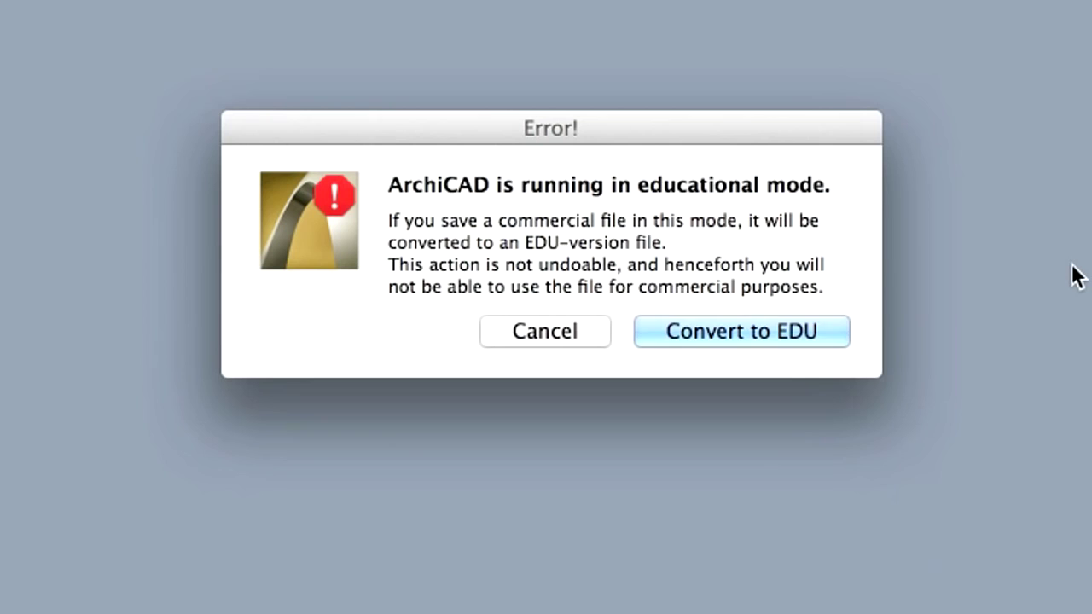
left_click(834, 331)
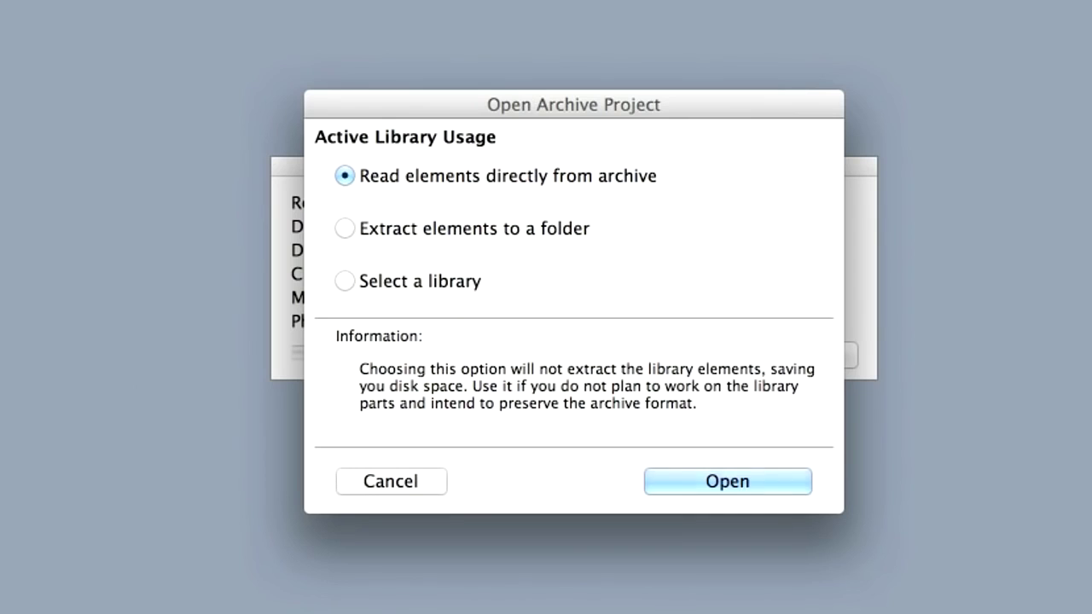
left_click(787, 478)
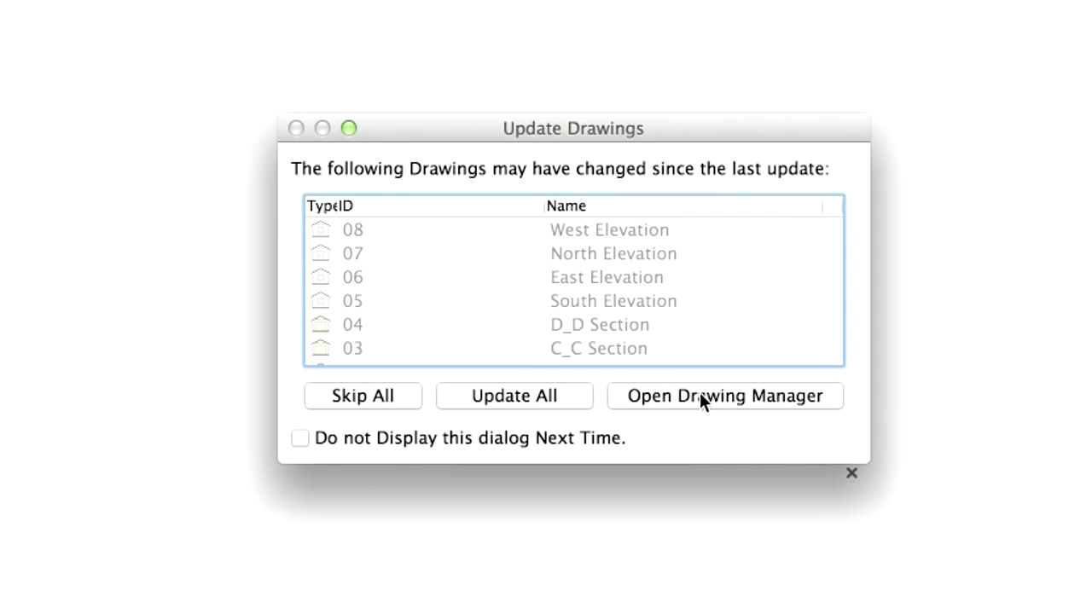
left_click(404, 400)
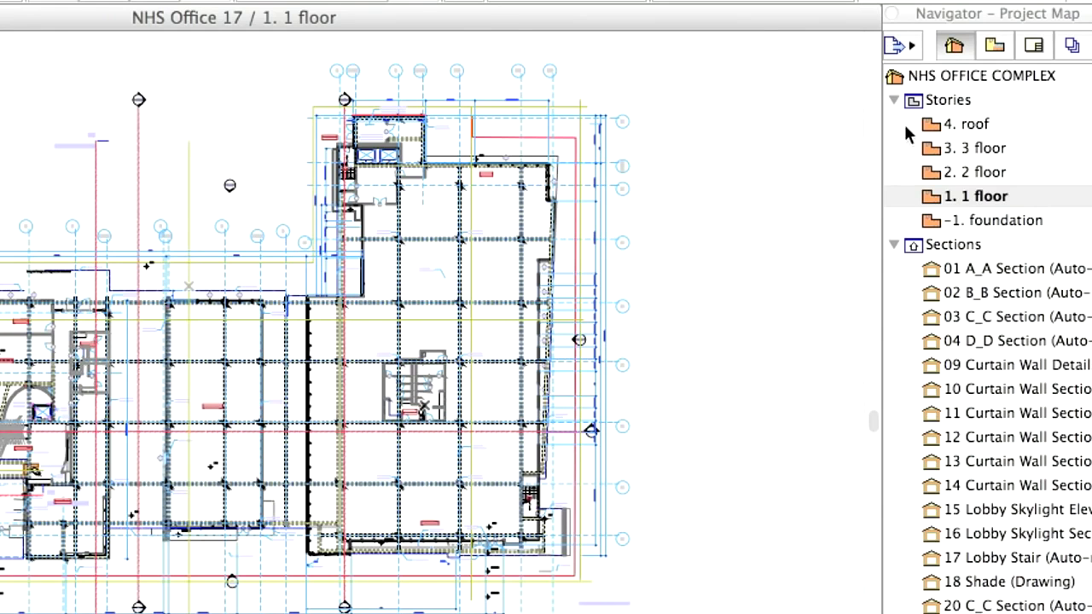
- Collapse the Sections and Elevations groups in the Project Map and open the 1. 1 floor story
left_click(952, 100)
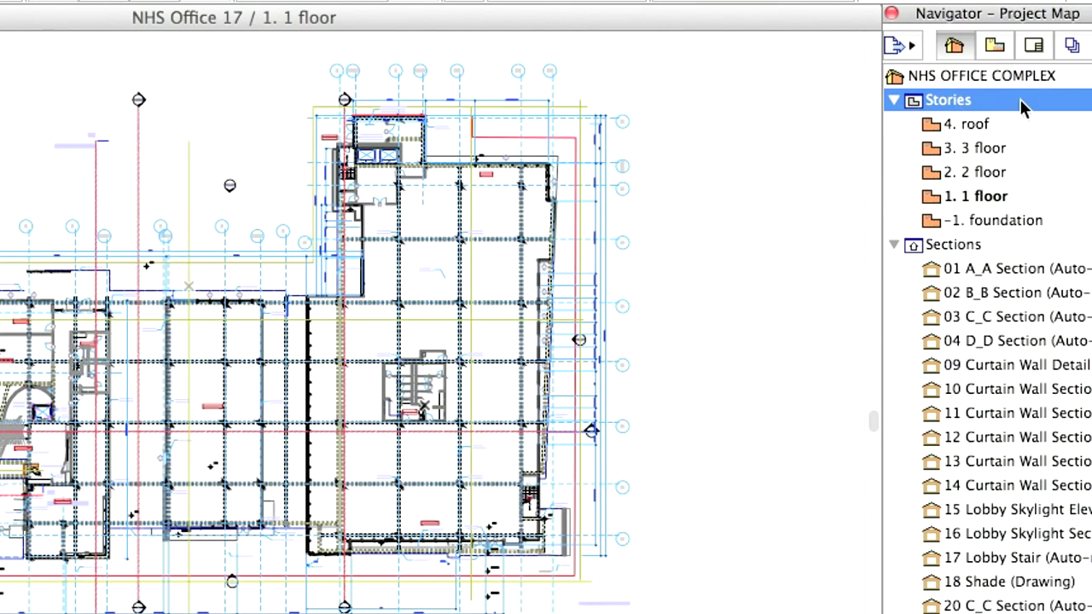
left_click(988, 244)
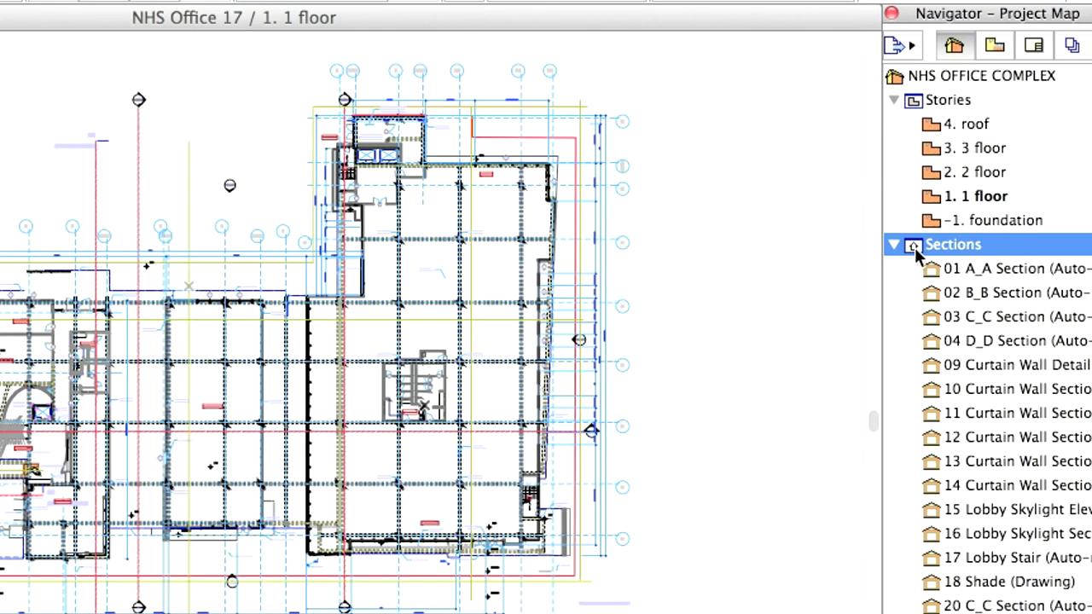
left_click(894, 245)
left_click(943, 268)
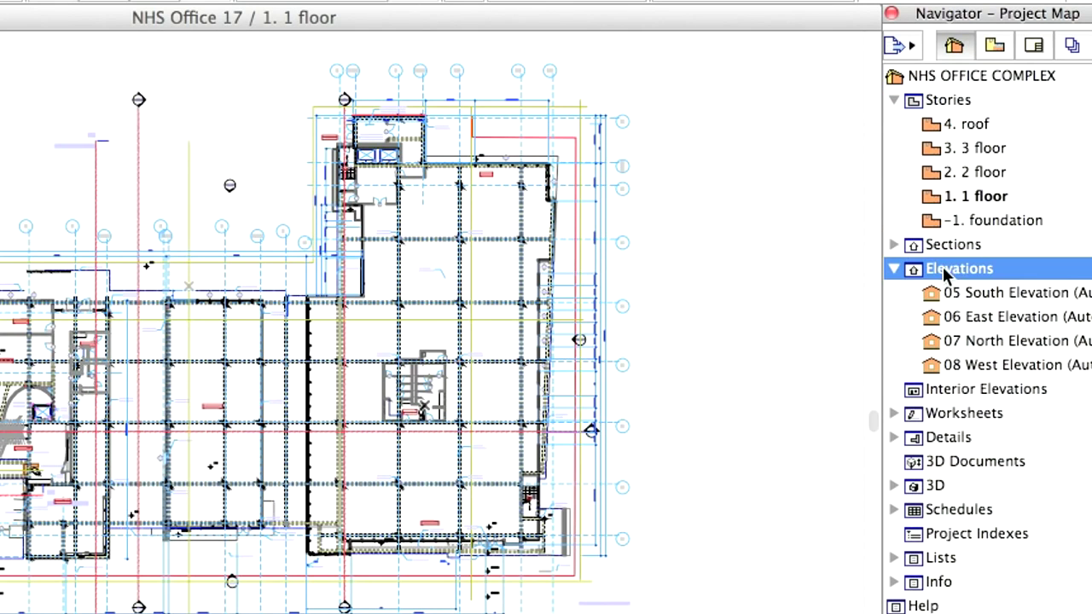
left_click(894, 269)
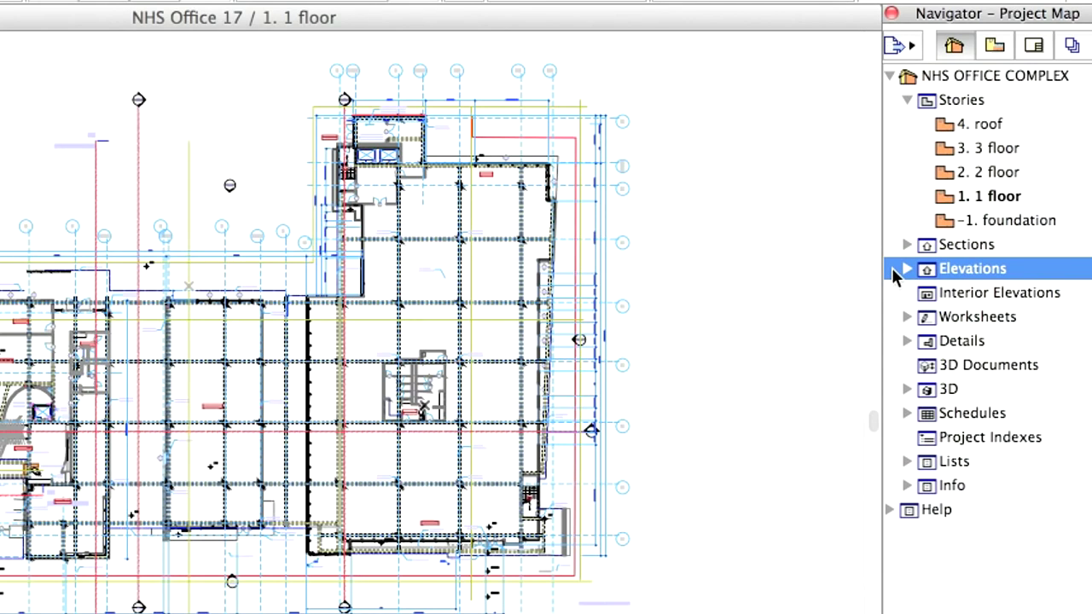
left_click(1051, 197)
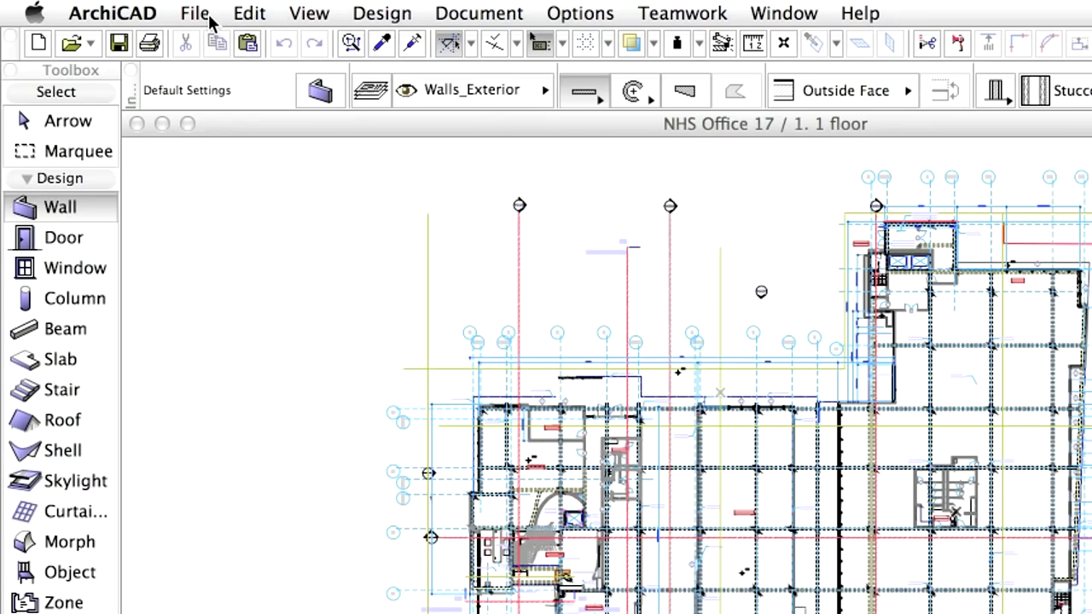
left_click(207, 18)
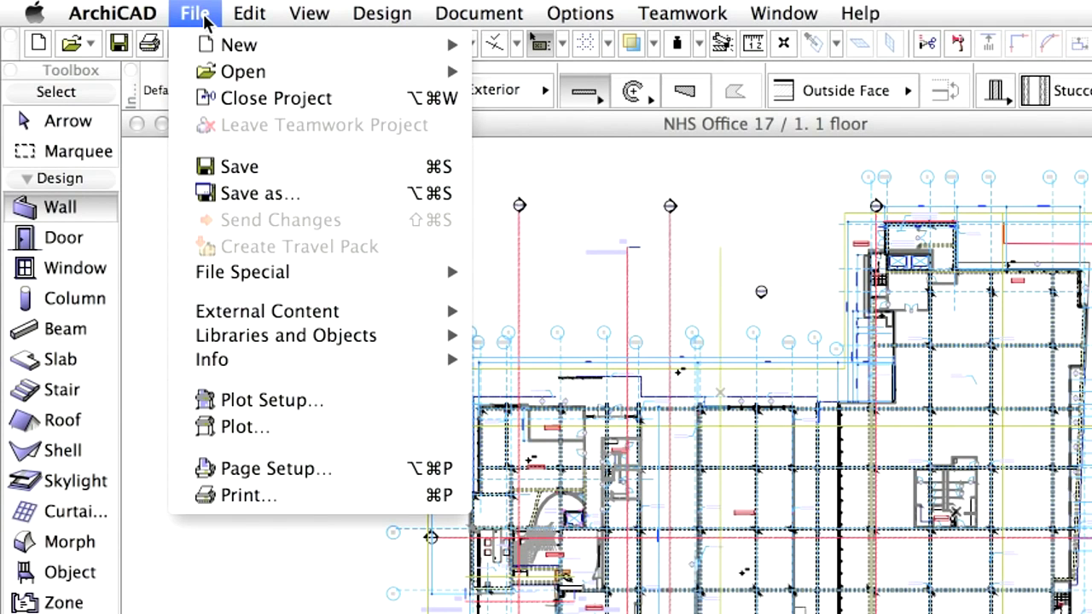
mouse_move(256, 18)
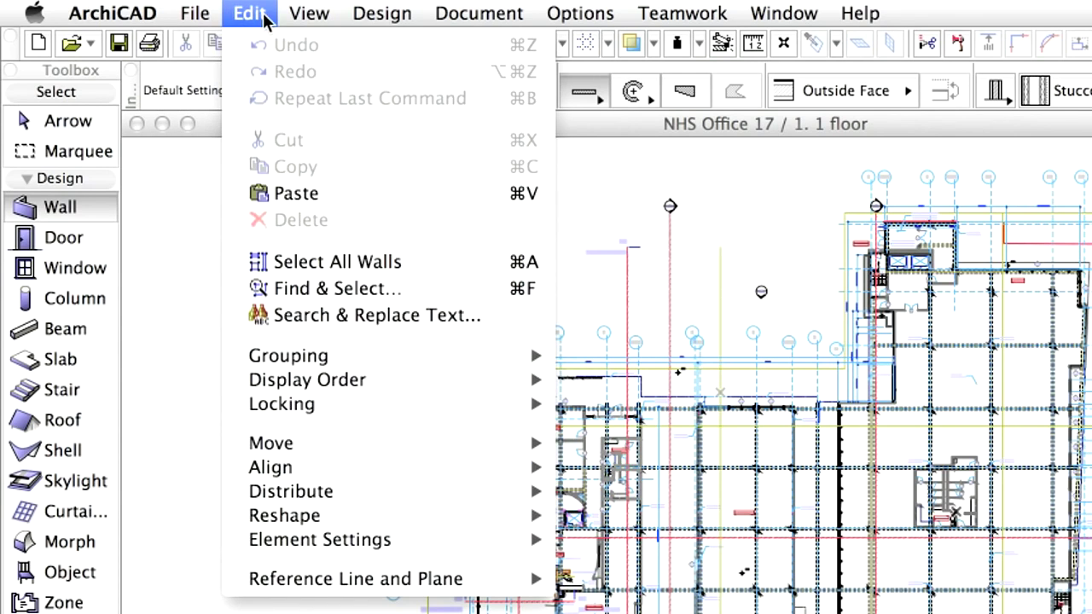
mouse_move(309, 15)
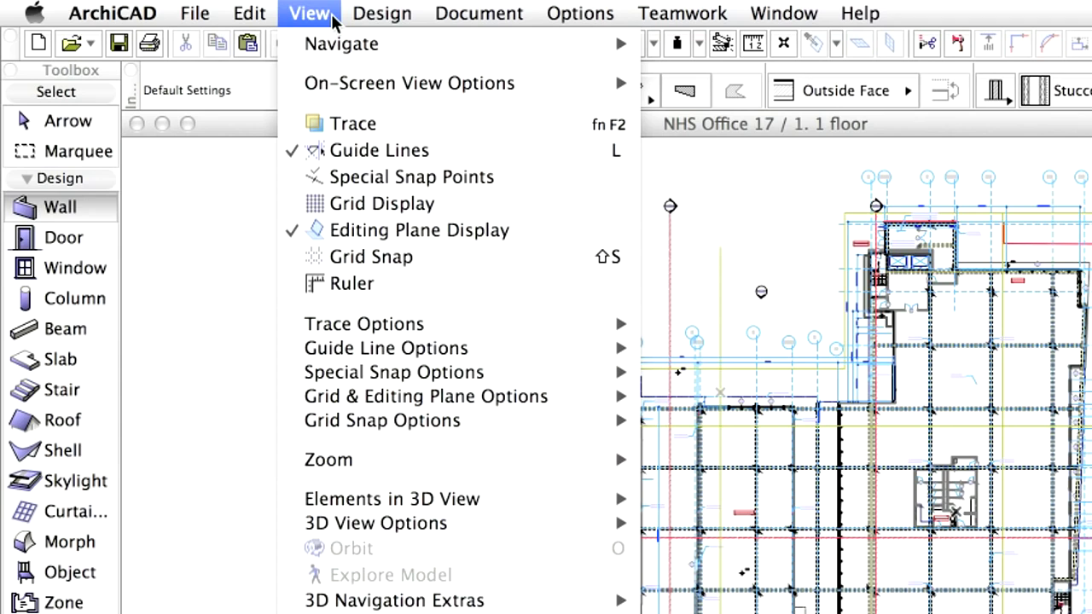
mouse_move(388, 15)
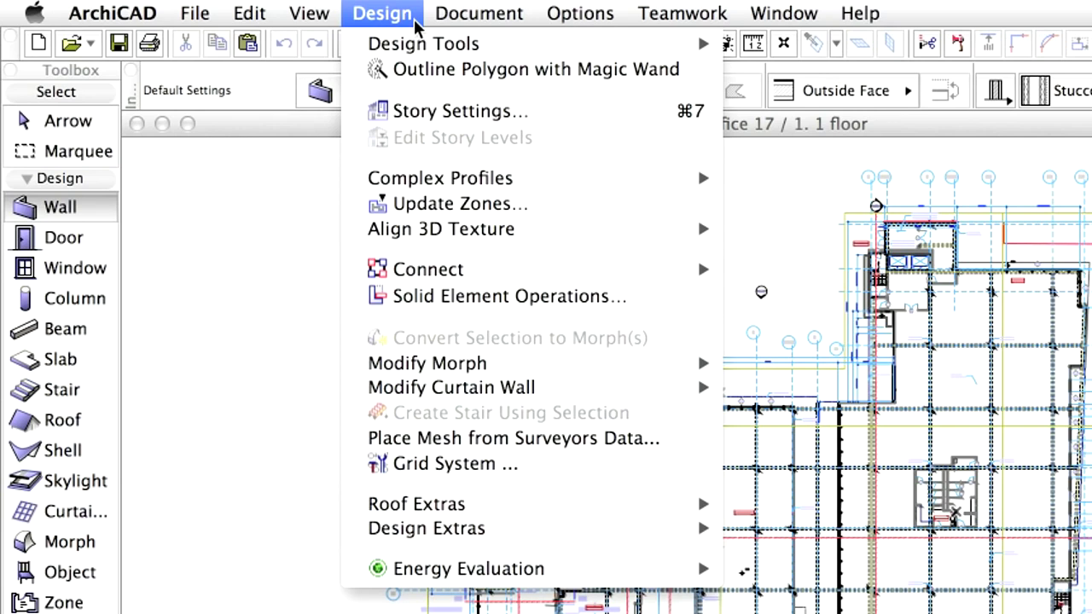
mouse_move(450, 25)
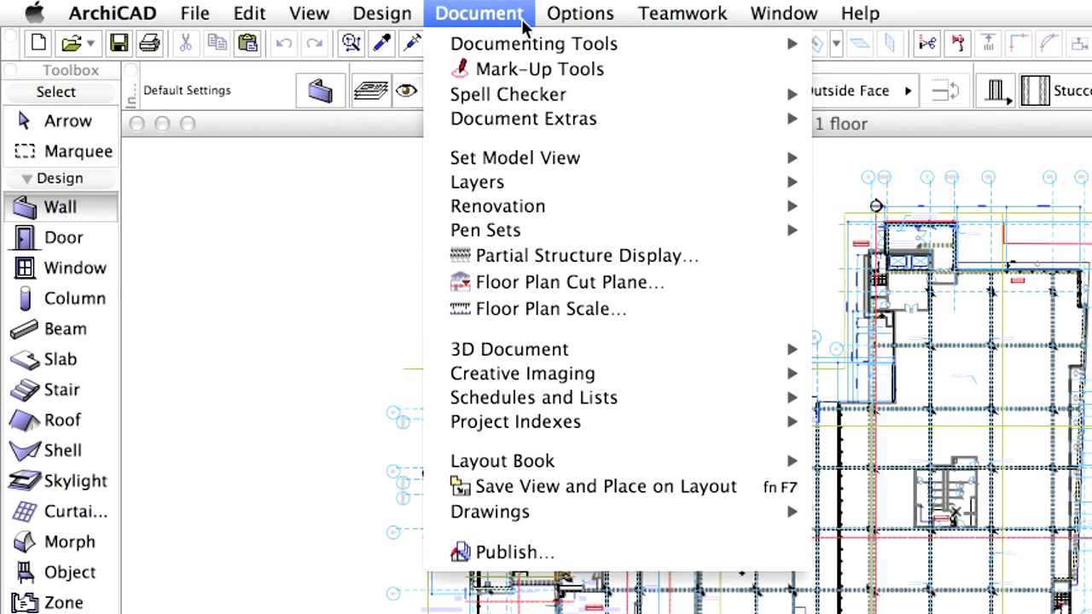
mouse_move(555, 24)
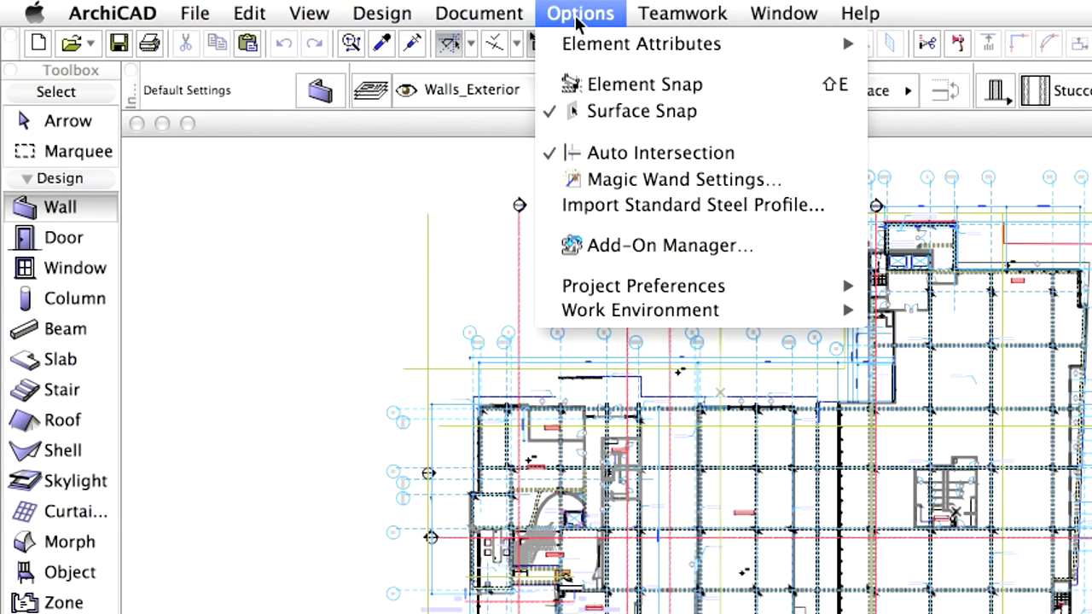
mouse_move(815, 323)
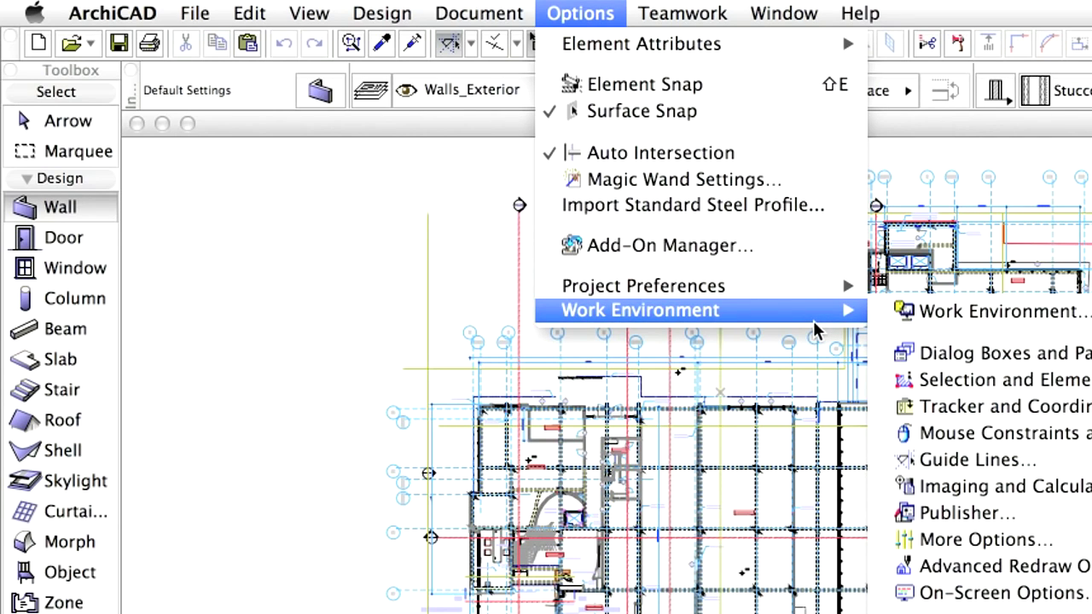
mouse_move(725, 26)
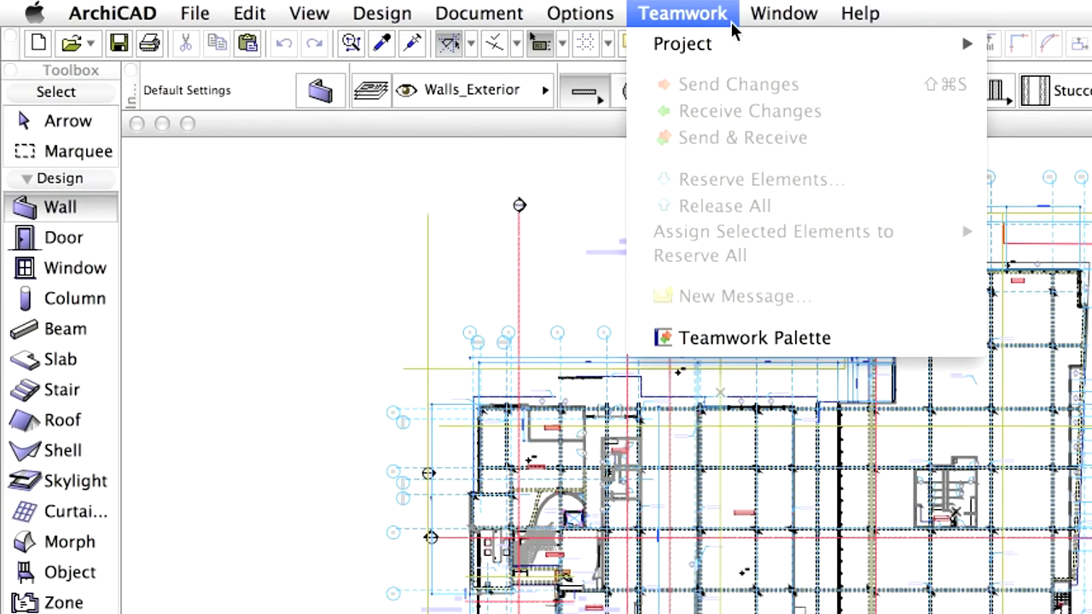
mouse_move(775, 35)
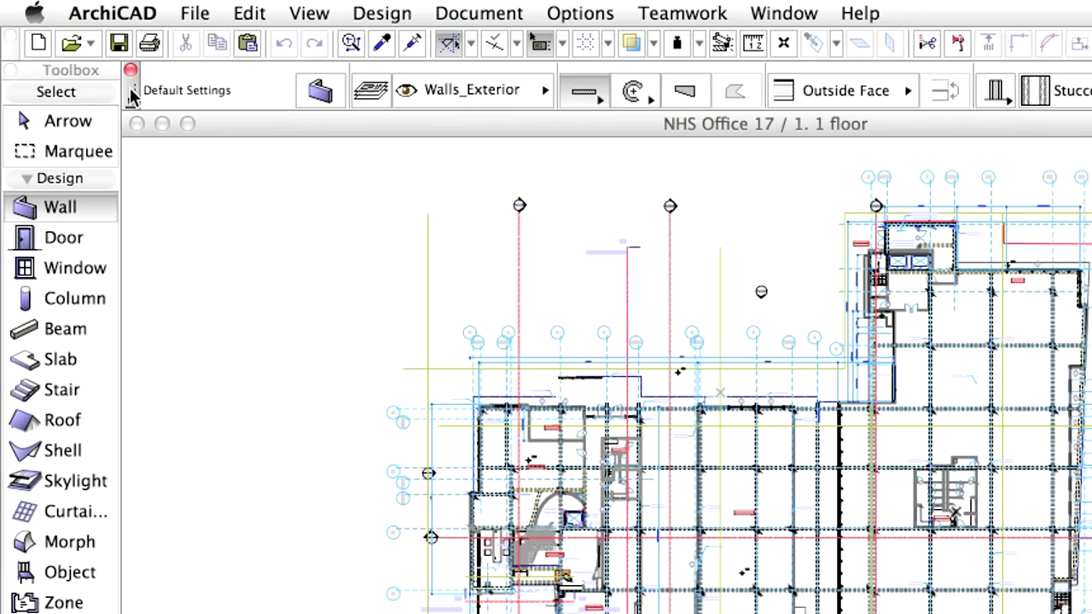
- Cycle through the Door, Window, Column and Beam tools to Slab, and narrow the Info Box
left_click(99, 241)
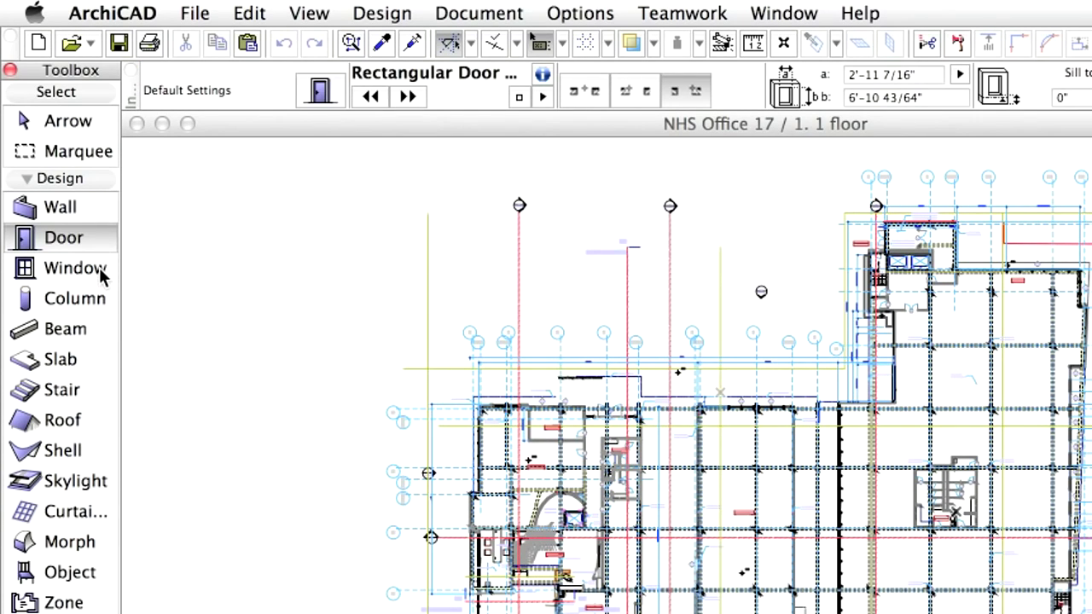
left_click(99, 268)
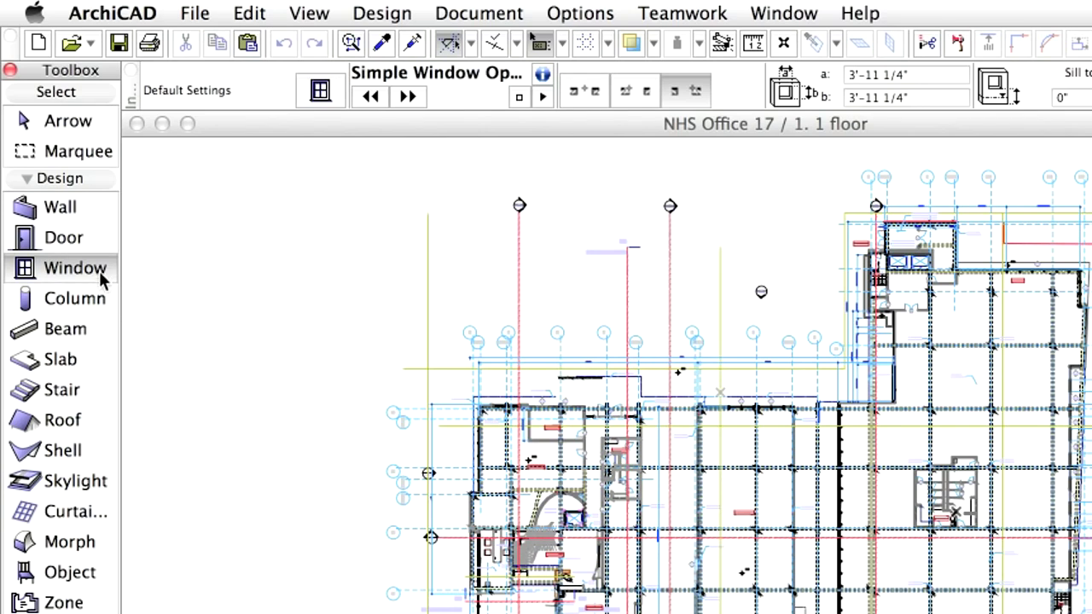
left_click(99, 298)
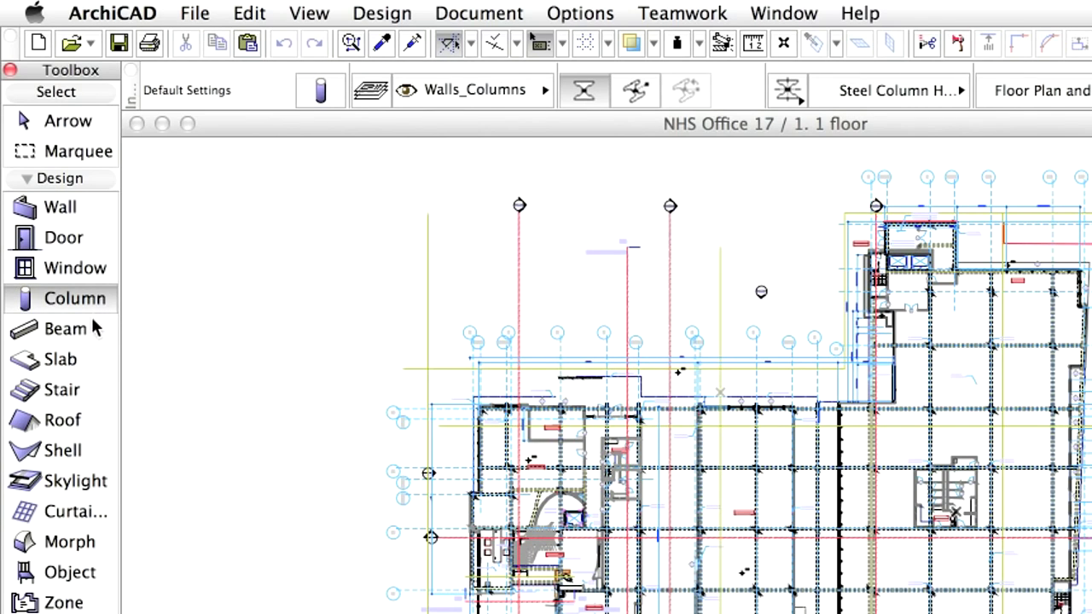
left_click(90, 329)
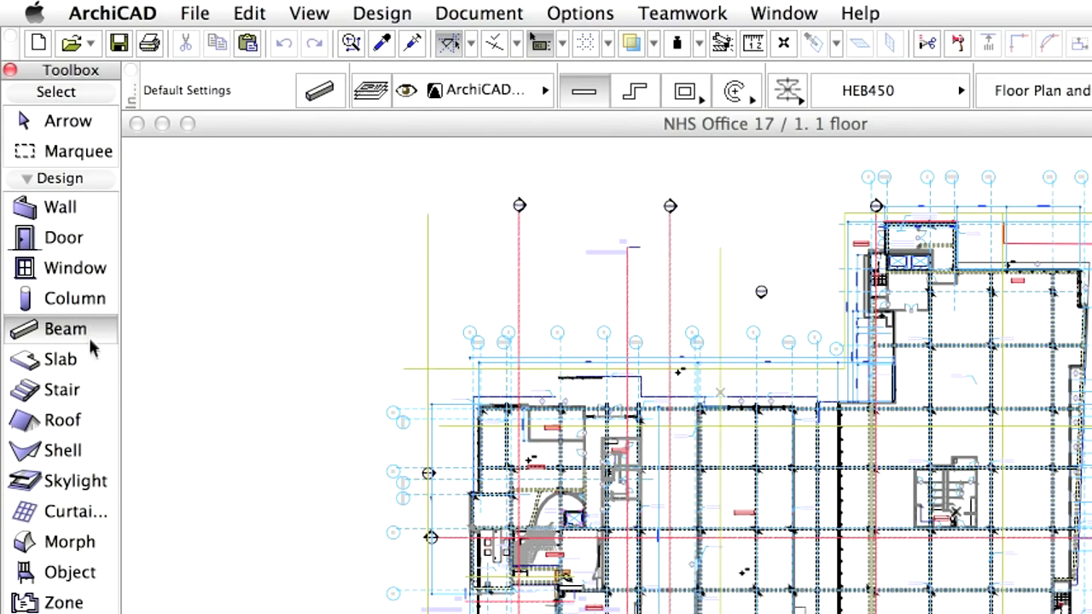
left_click(90, 360)
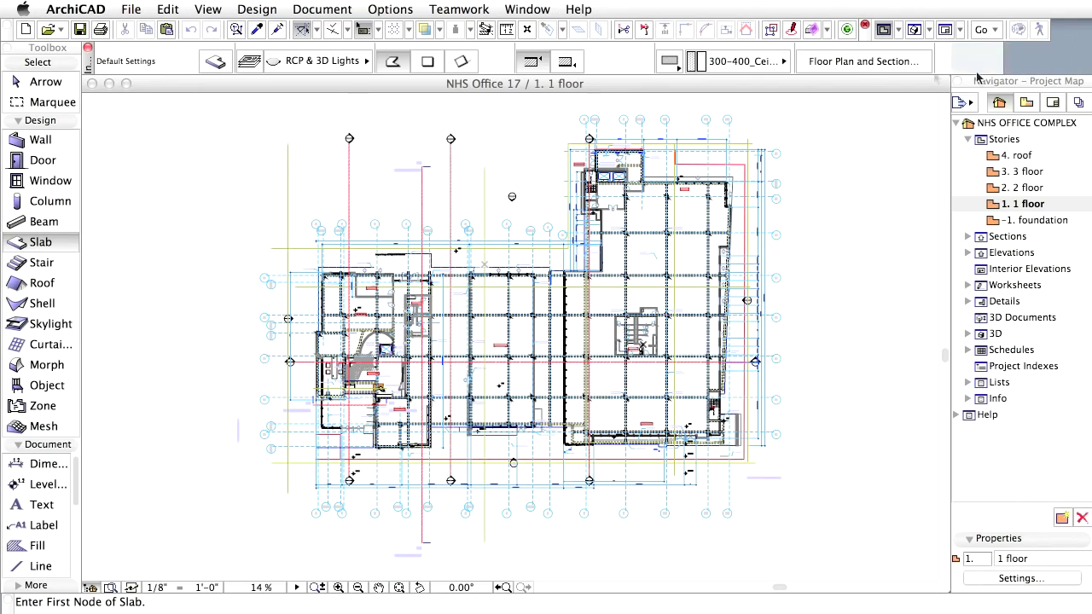
left_click_drag(937, 79, 1090, 65)
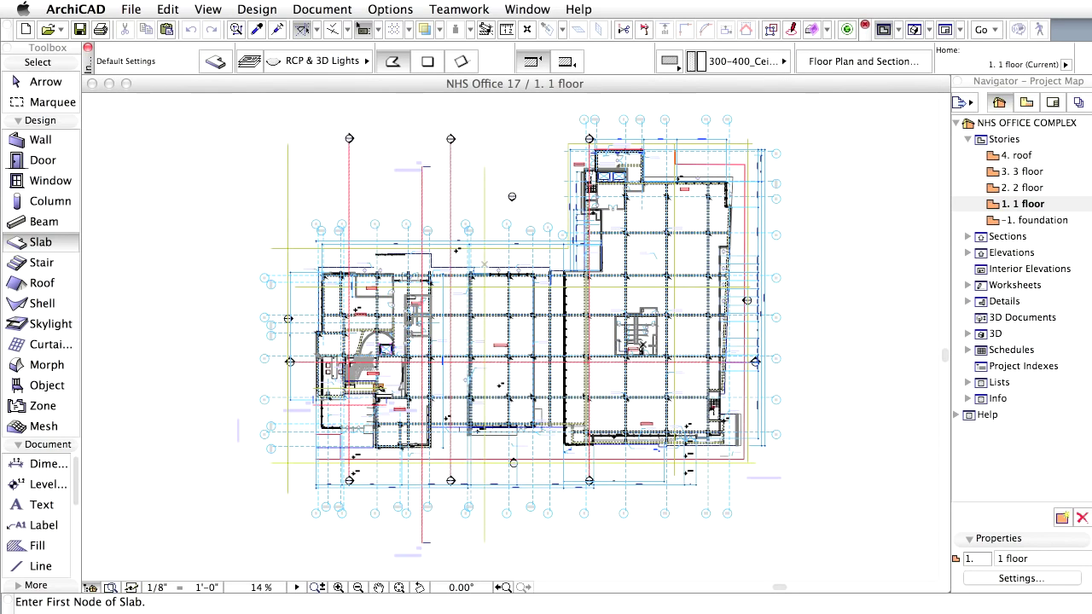
left_click(57, 84)
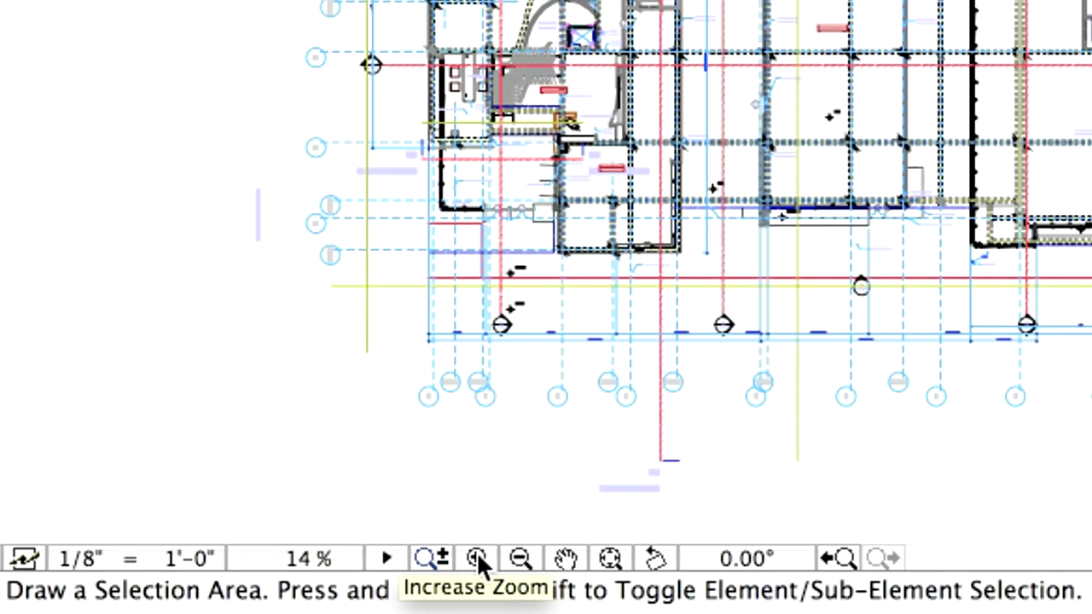
left_click(483, 556)
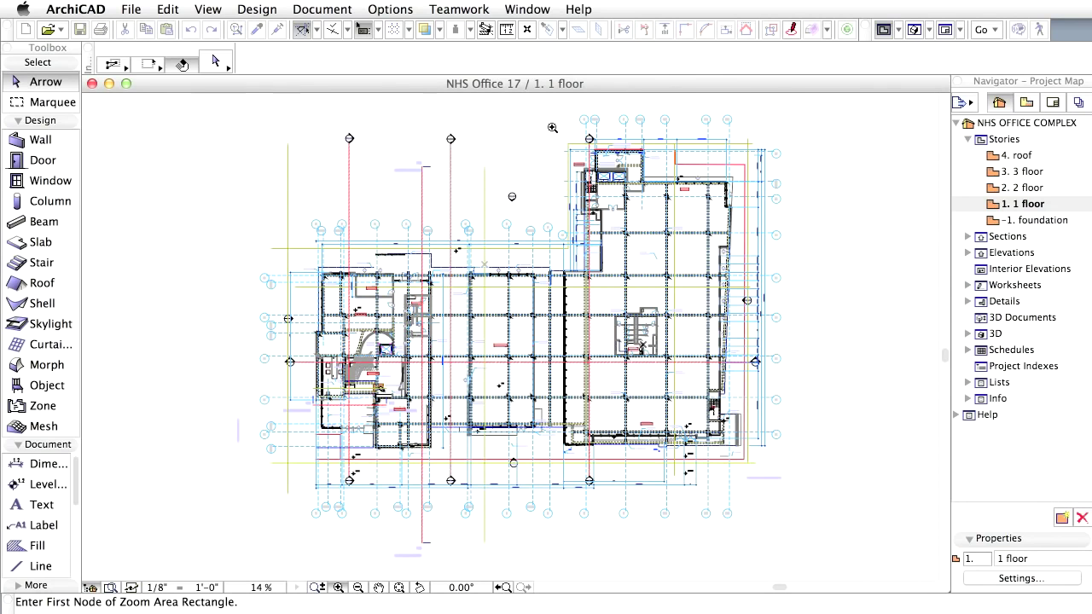
left_click(551, 126)
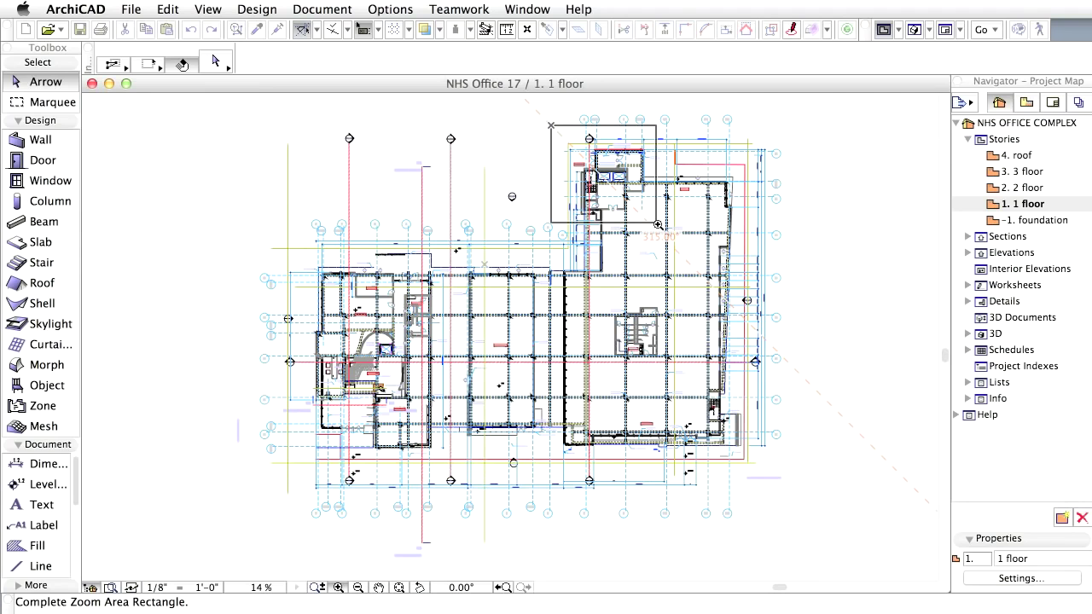
left_click(658, 225)
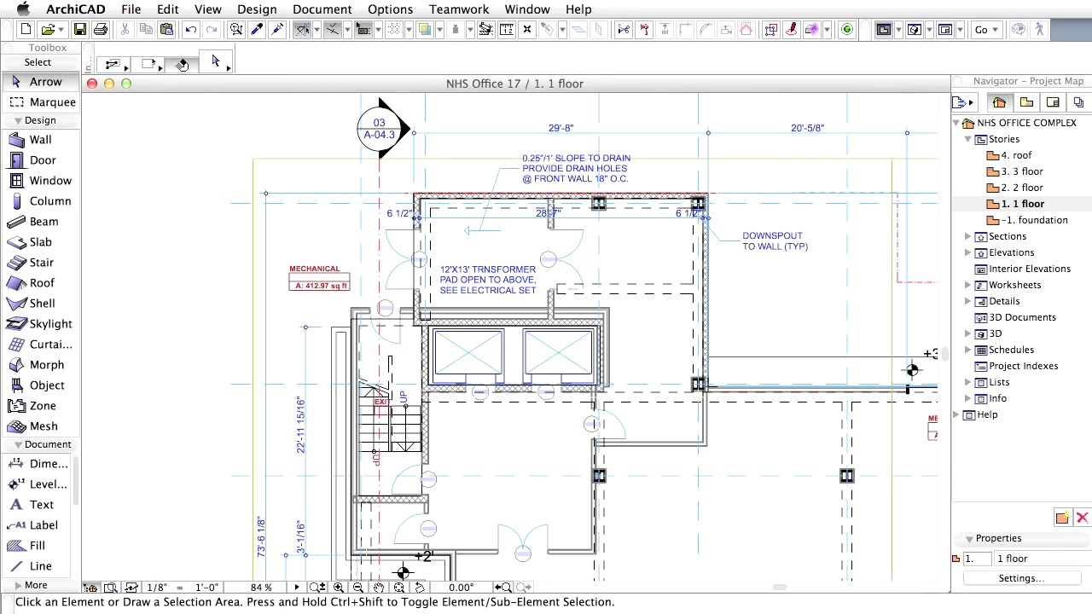
left_click(378, 588)
left_click_drag(719, 531, 574, 242)
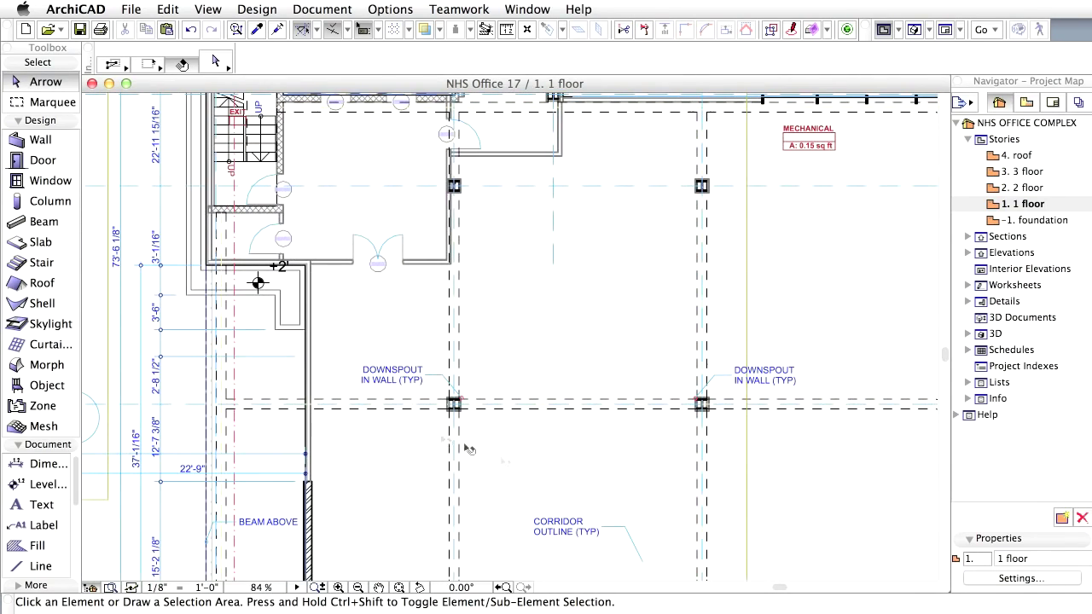
scroll(388, 563, "down", 5)
scroll(389, 563, "right", 4)
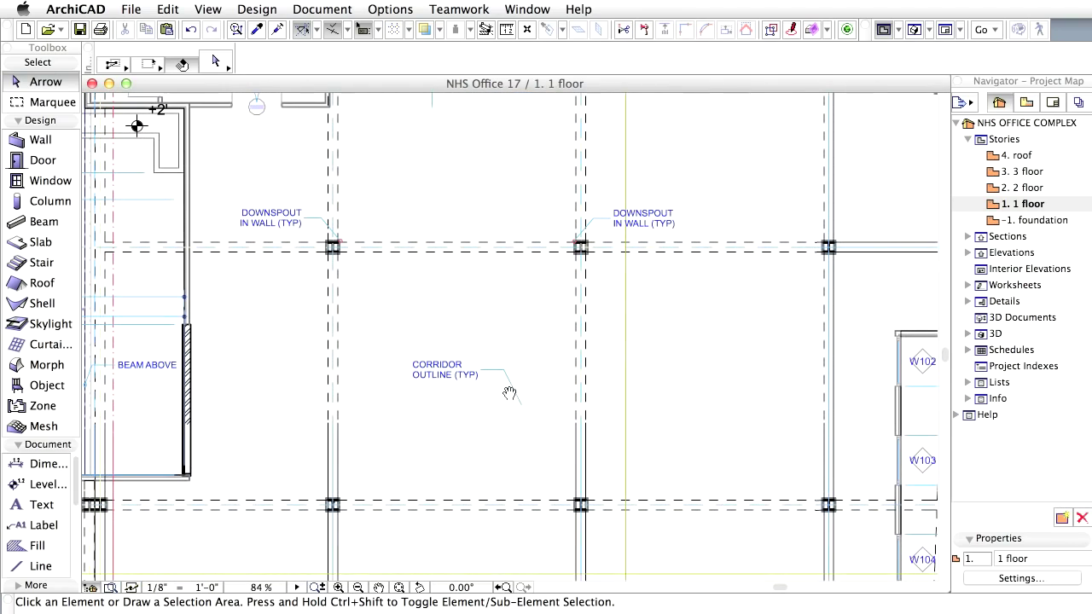
left_click(358, 587)
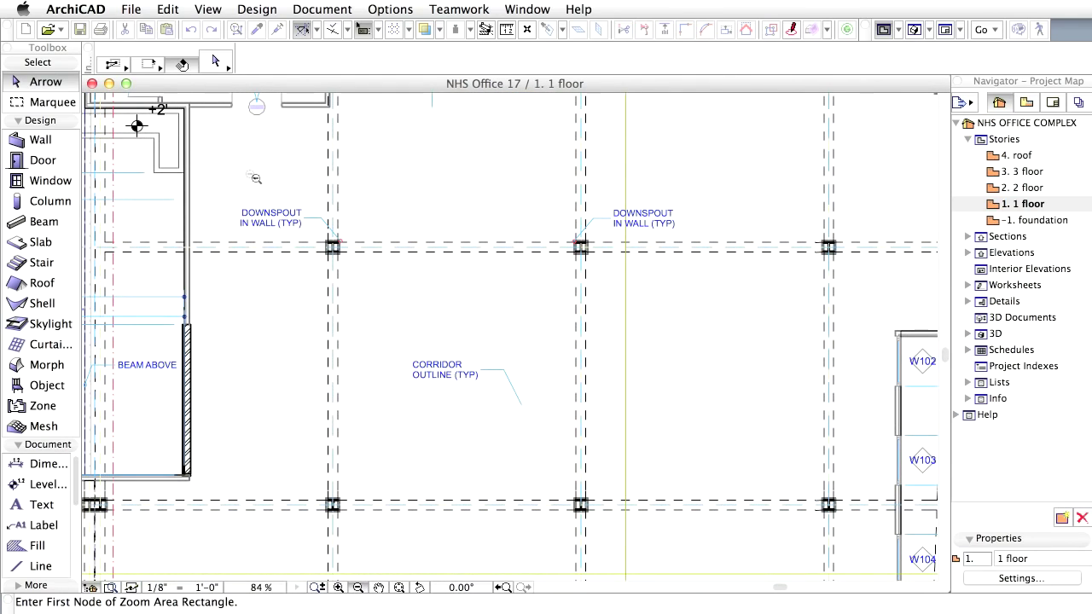
left_click(240, 154)
left_click(759, 472)
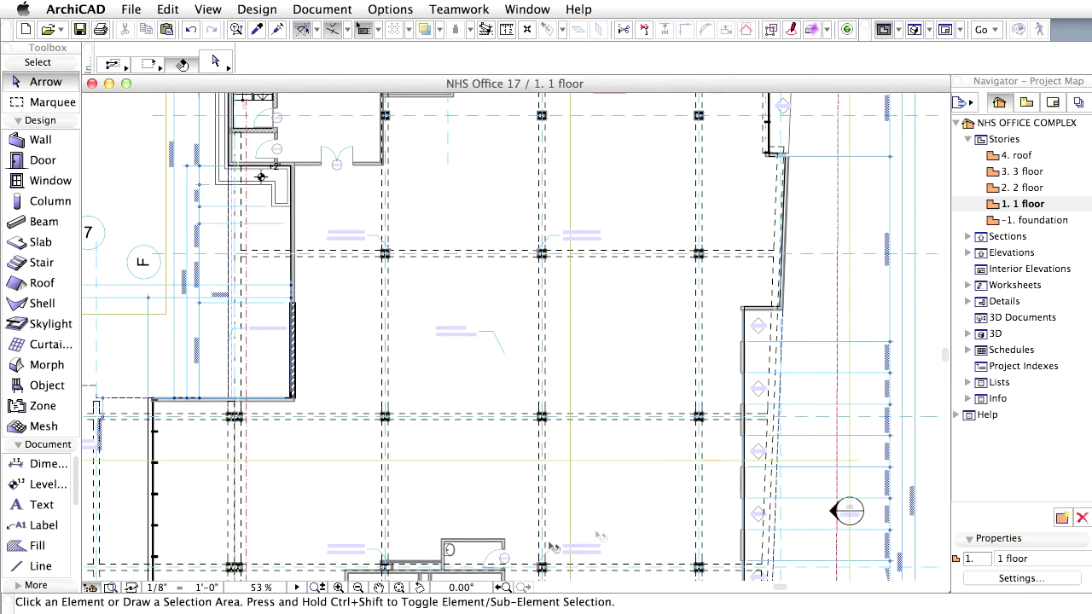
left_click(398, 588)
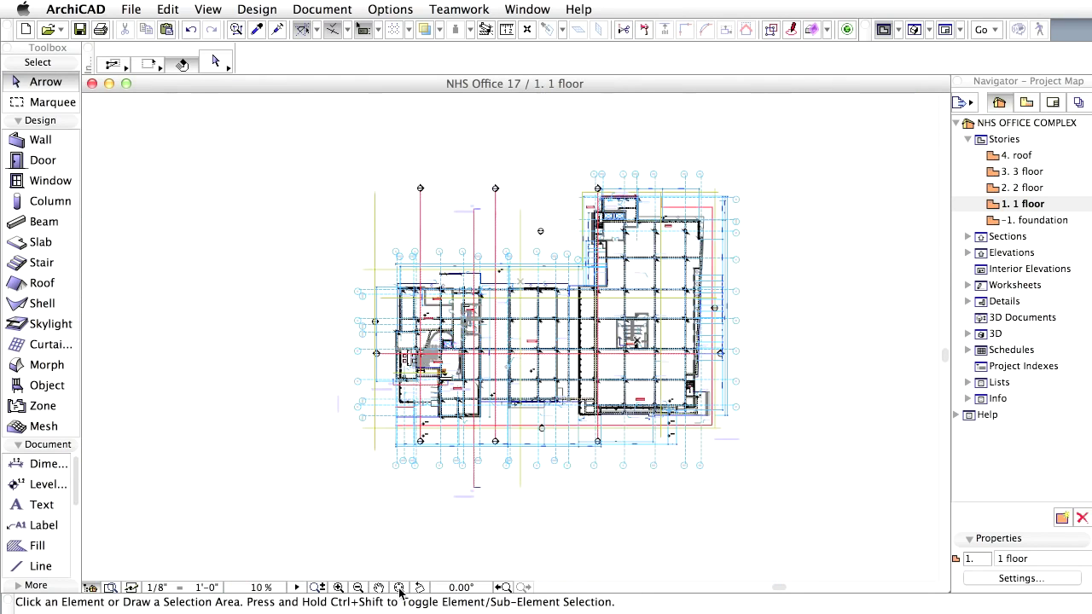
left_click(398, 588)
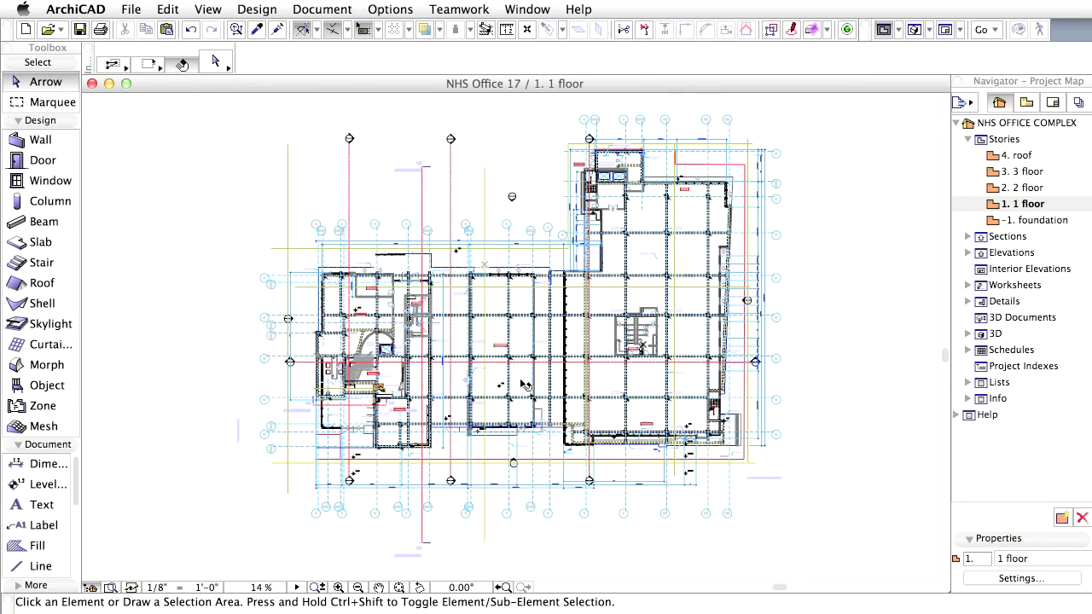
scroll(525, 385, "up", 5)
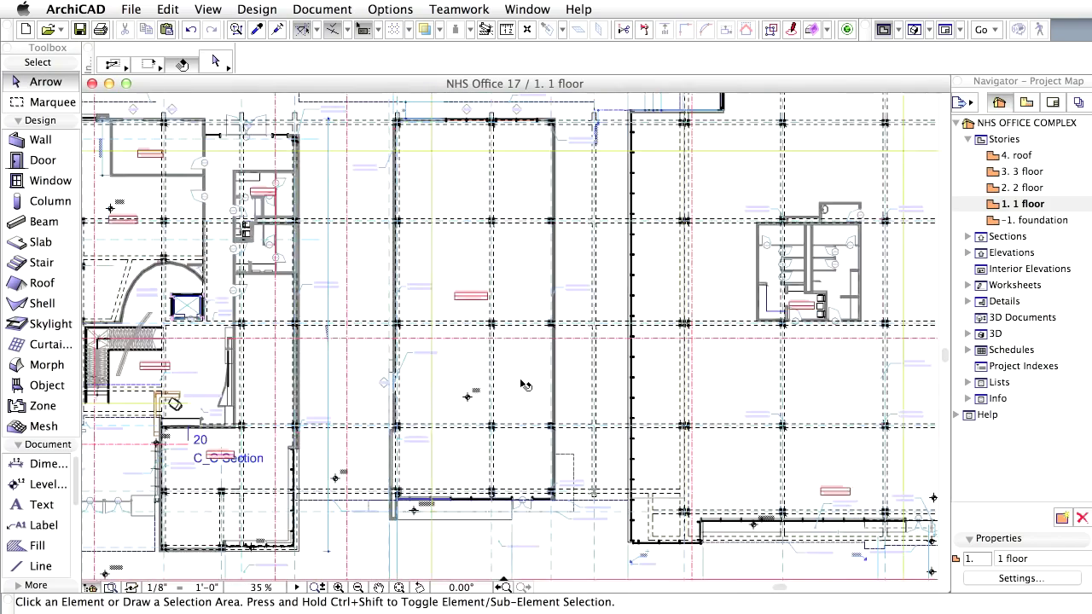
scroll(525, 385, "up", 5)
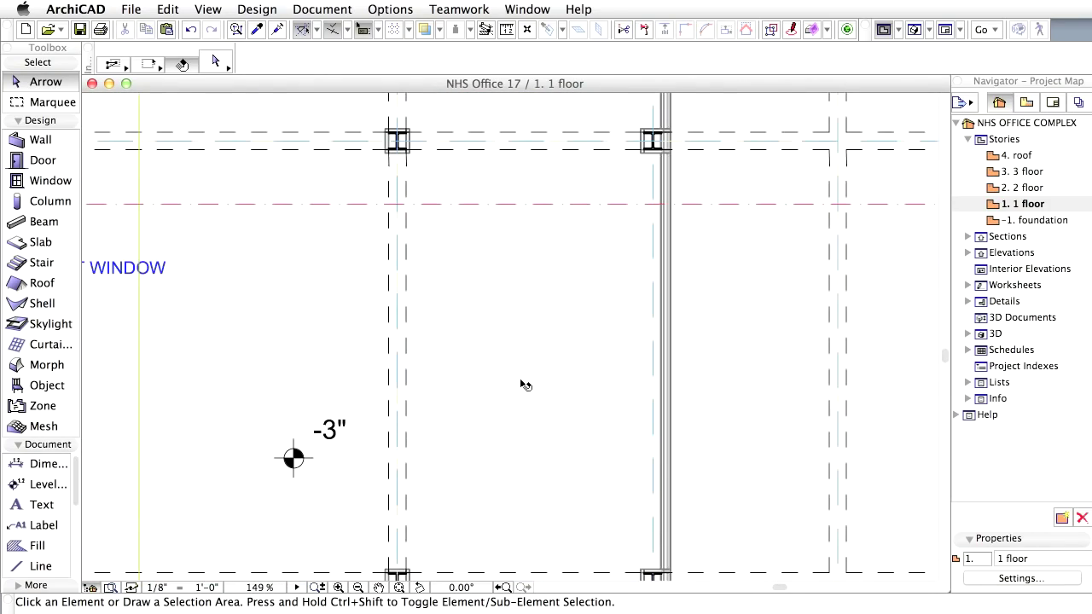
scroll(524, 384, "down", 6)
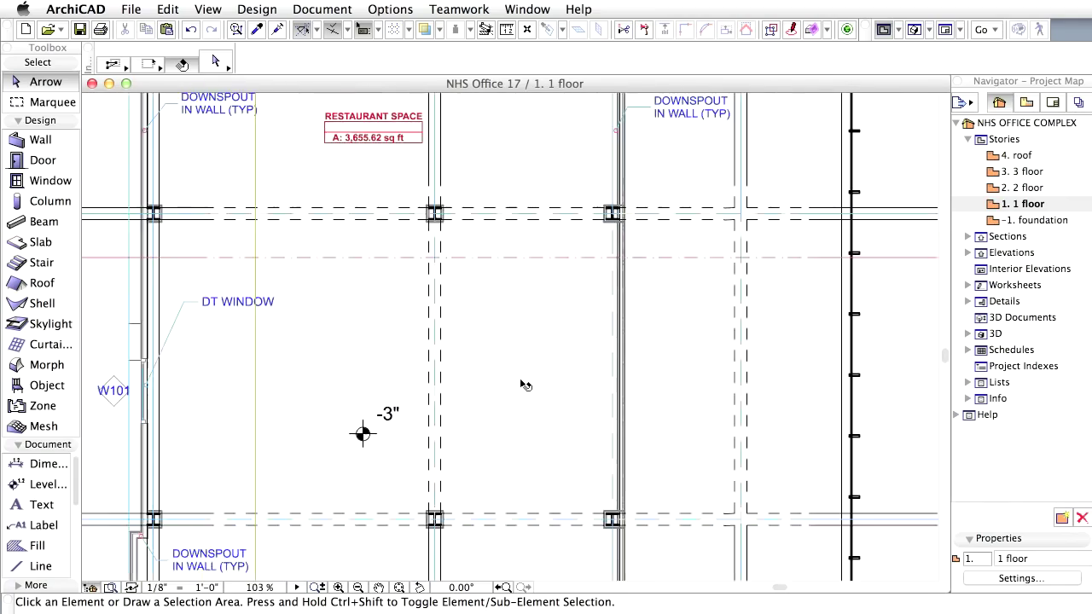
scroll(525, 385, "down", 6)
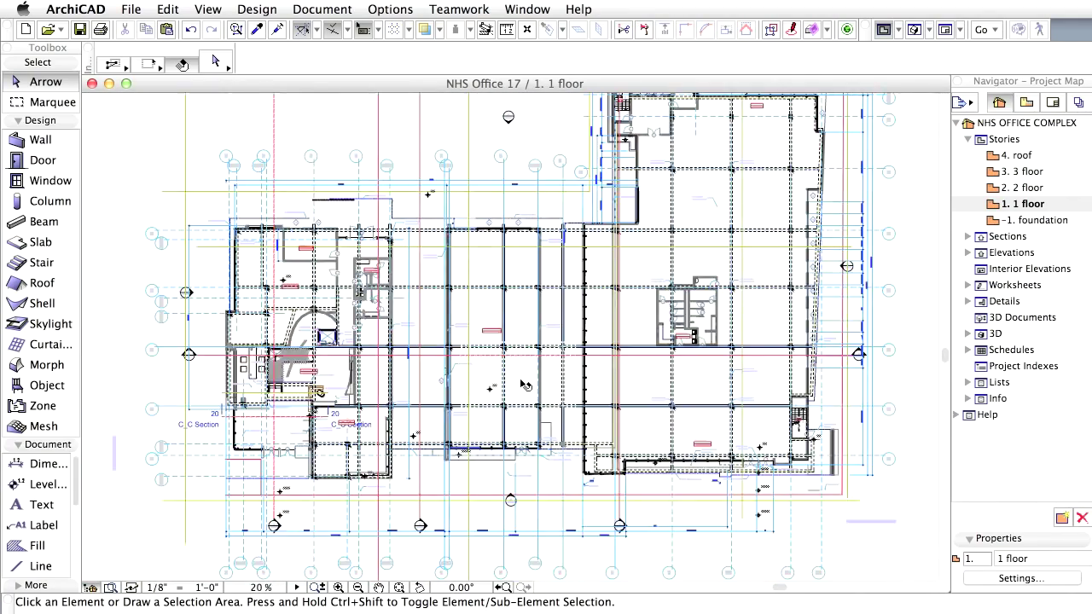
scroll(525, 385, "up", 2)
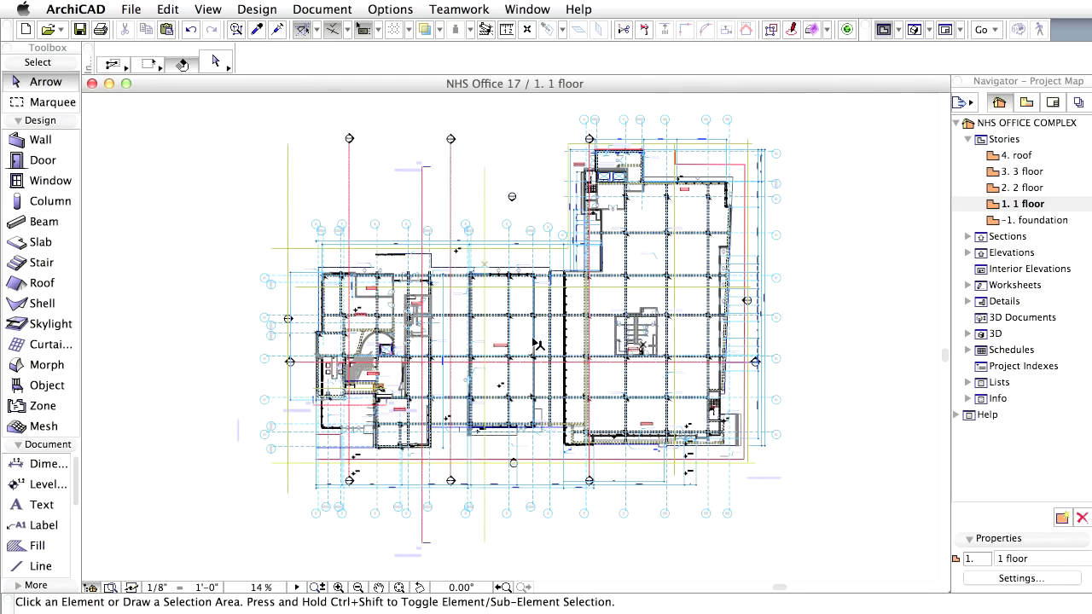
scroll(671, 347, "up", 8)
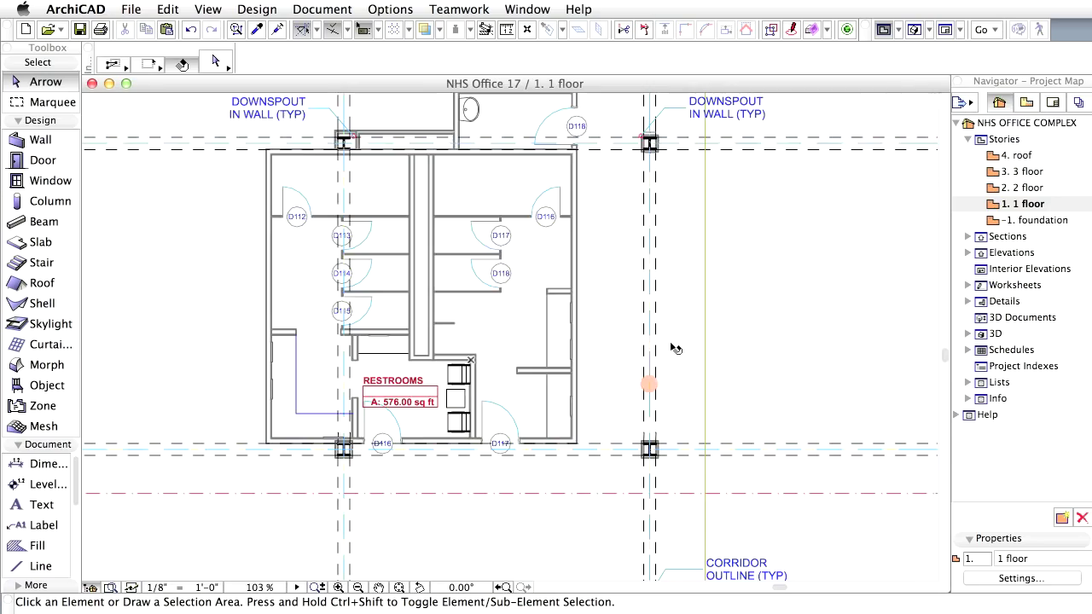
scroll(672, 348, "down", 3)
scroll(672, 349, "down", 4)
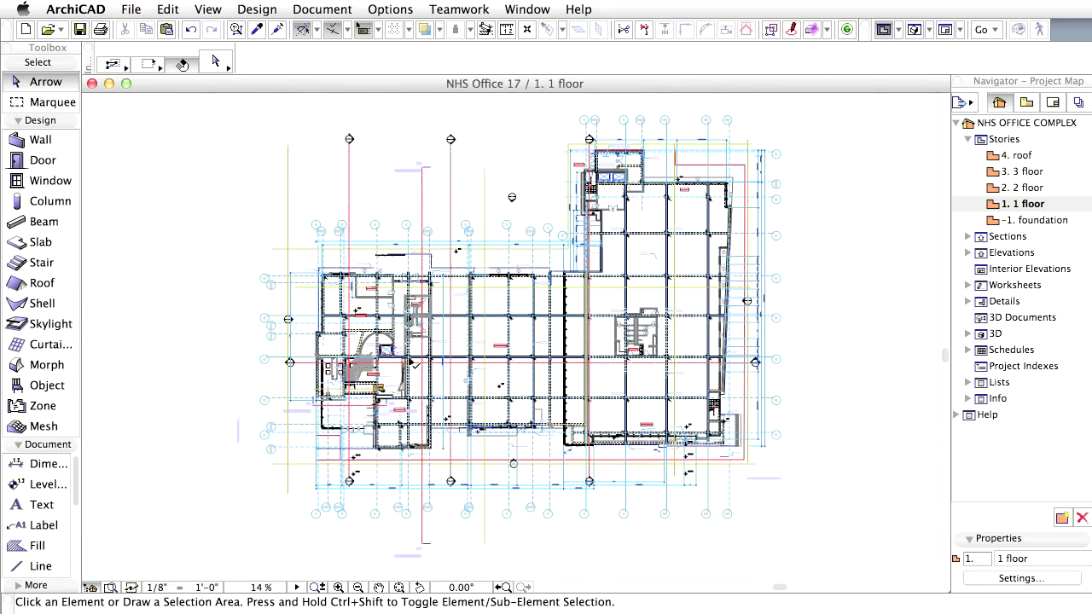
scroll(371, 383, "up", 8)
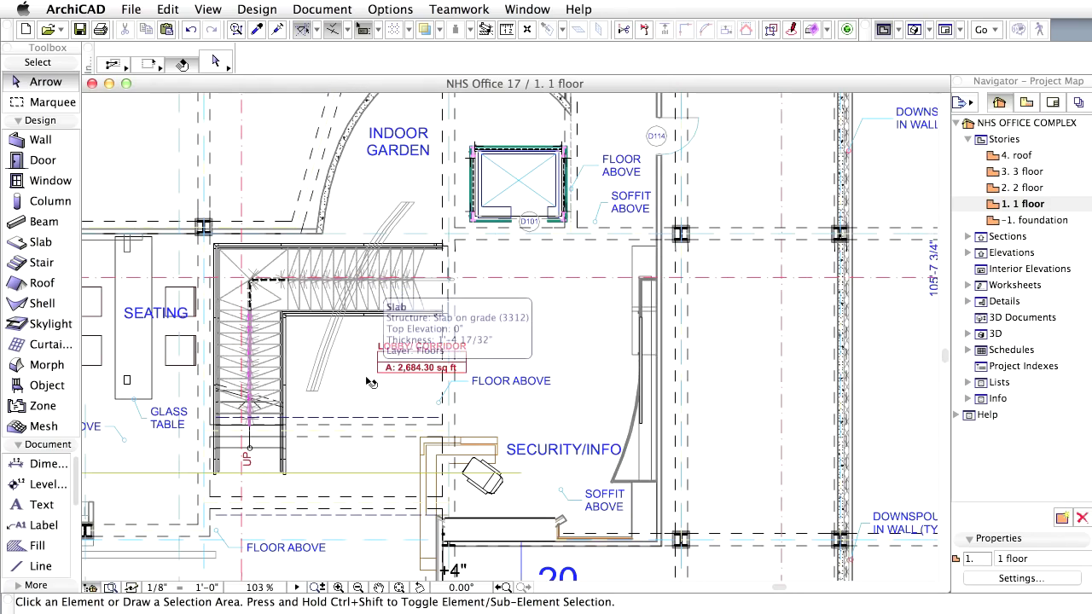
scroll(371, 383, "up", 2)
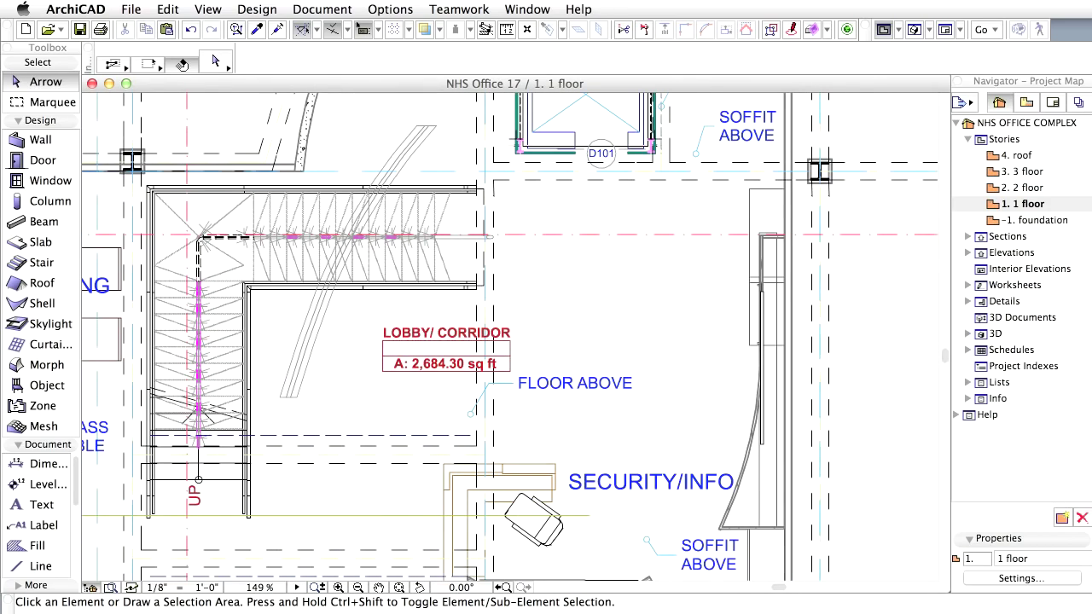
scroll(379, 391, "down", 10)
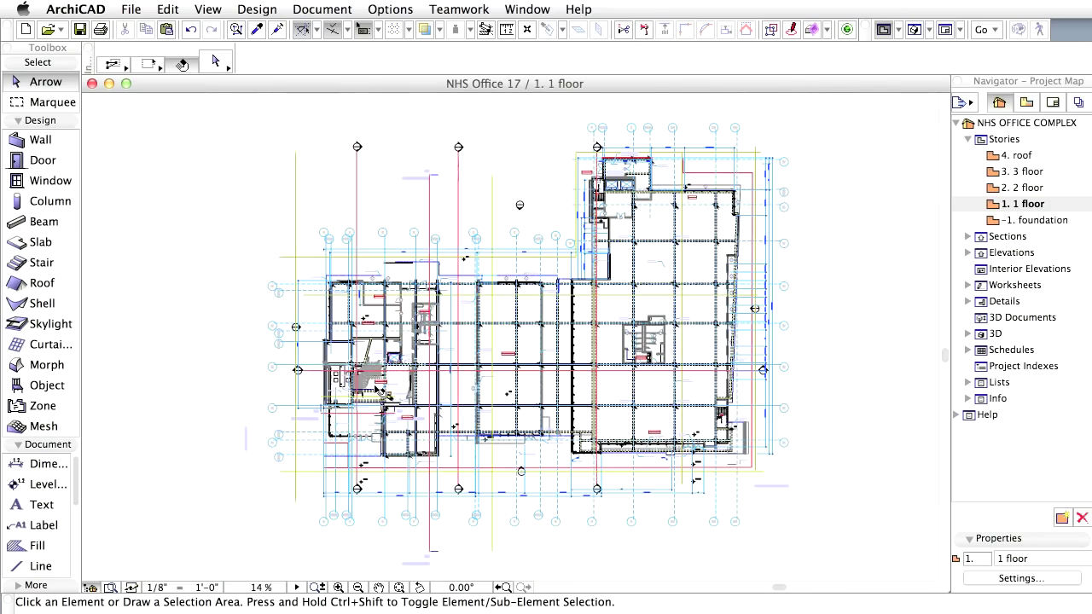
scroll(523, 387, "up", 8)
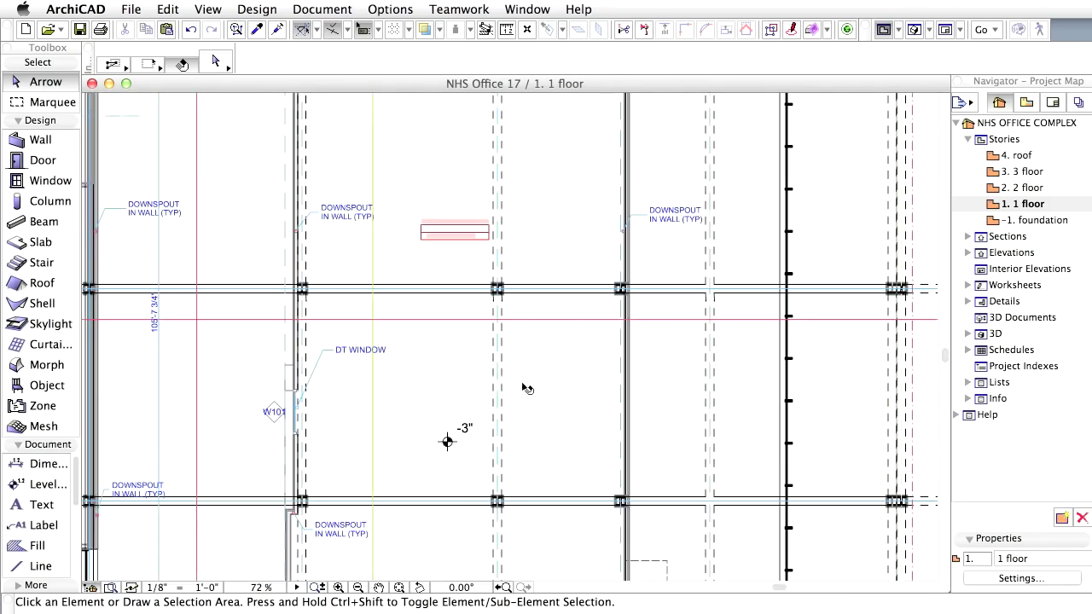
scroll(525, 388, "down", 4)
scroll(526, 388, "down", 3)
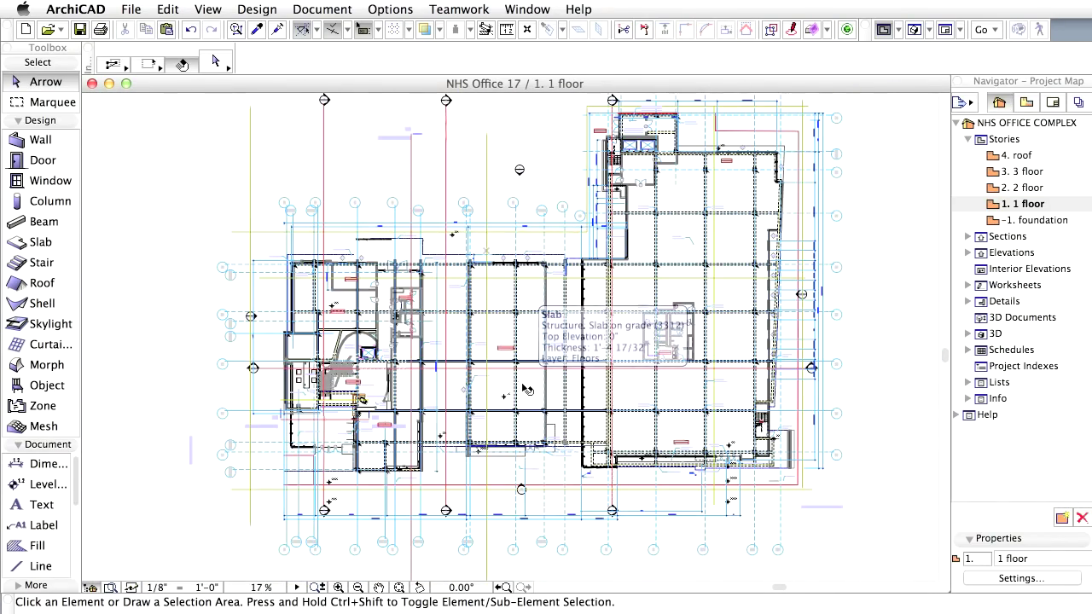
double_click(1055, 204)
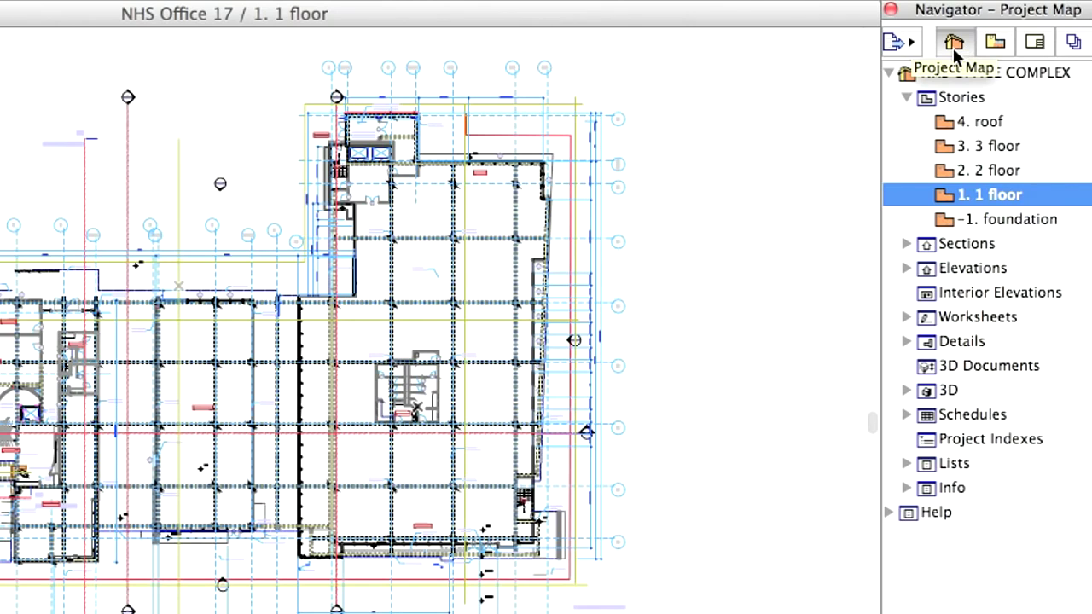
- Expand the Project Map's 3D folder and open the Generic Axonometry view
left_click(948, 390)
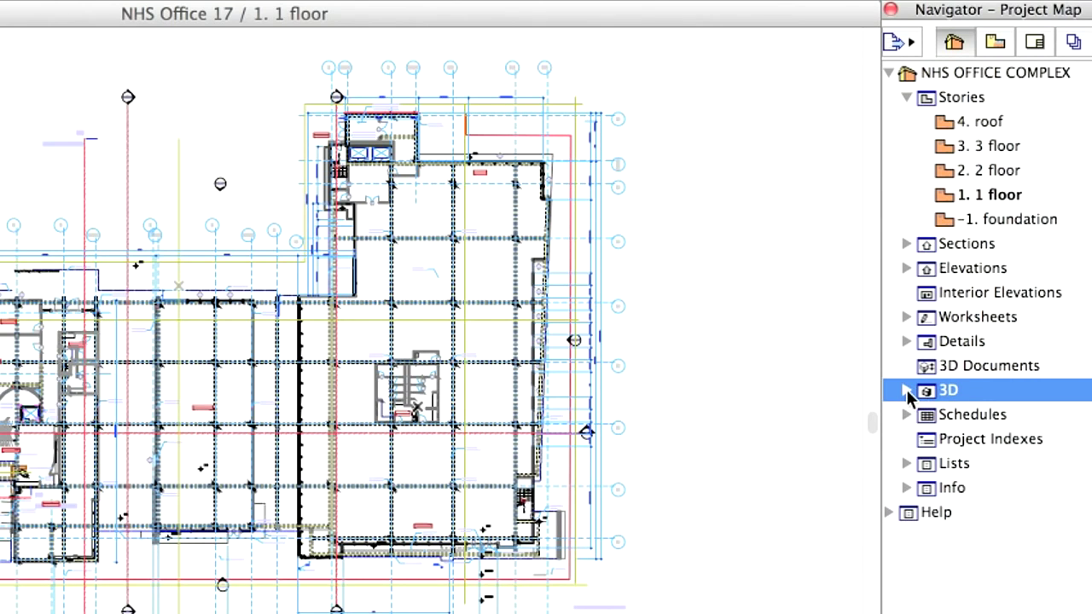
left_click(907, 390)
left_click(962, 440)
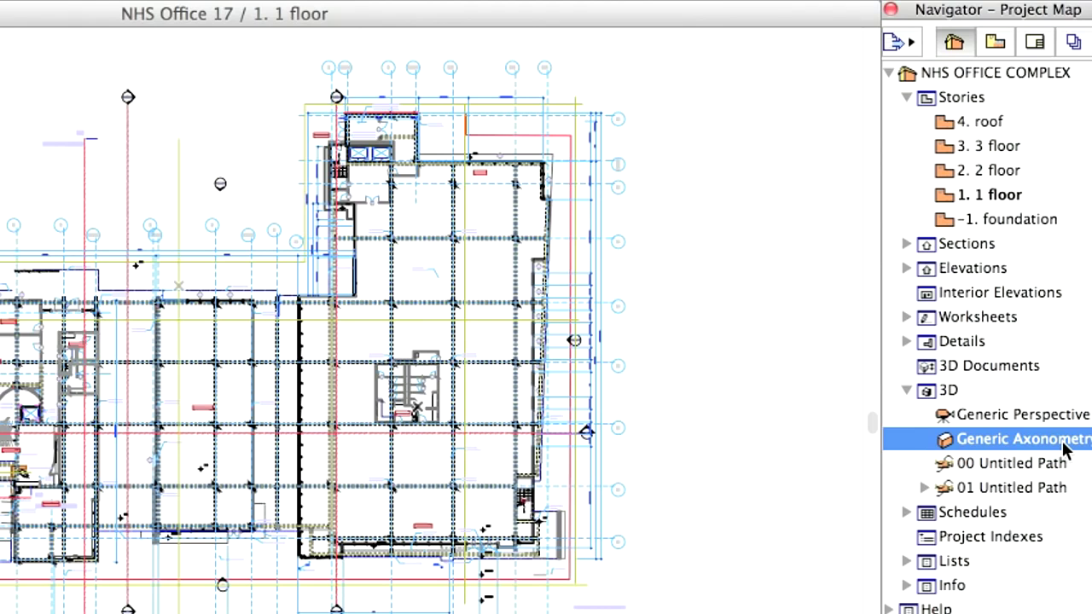
double_click(1024, 440)
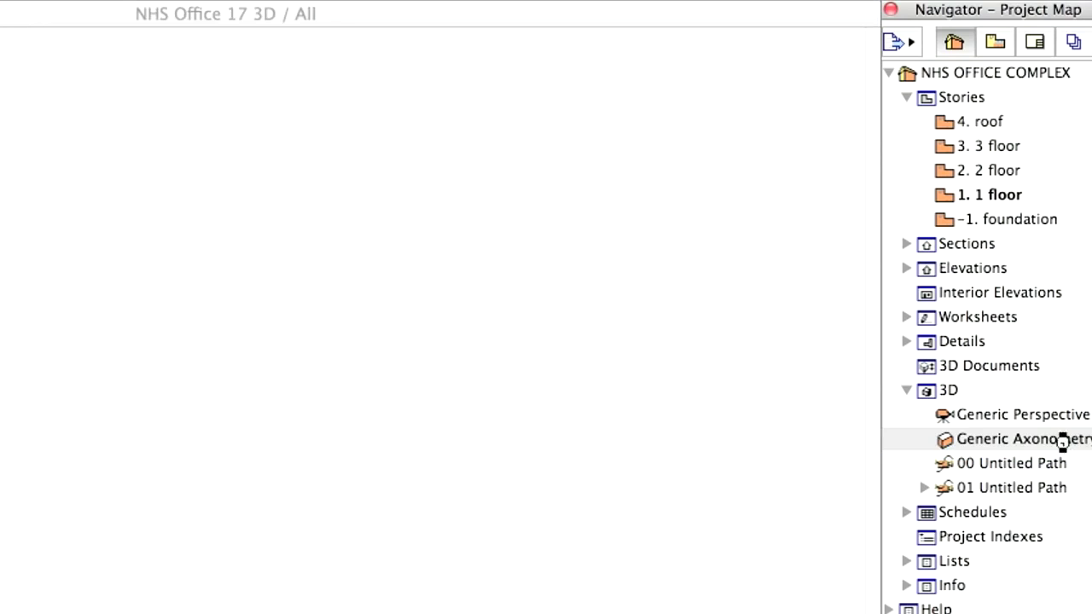
- Zoom in on the NHS entrance and pan across to the advertising marquee facade
scroll(304, 285, "up", 5)
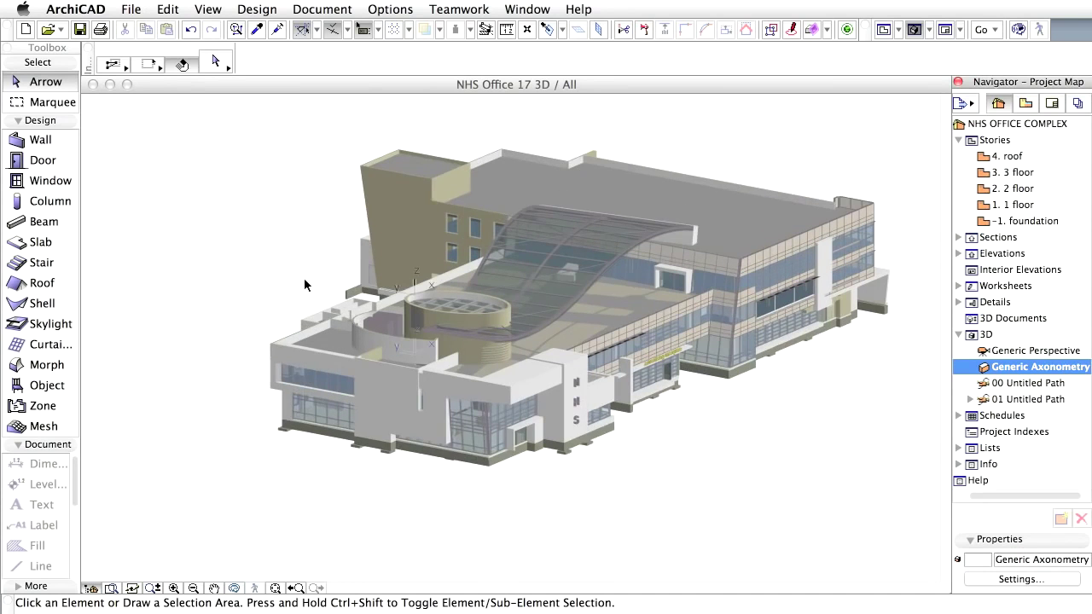
scroll(304, 285, "up", 2)
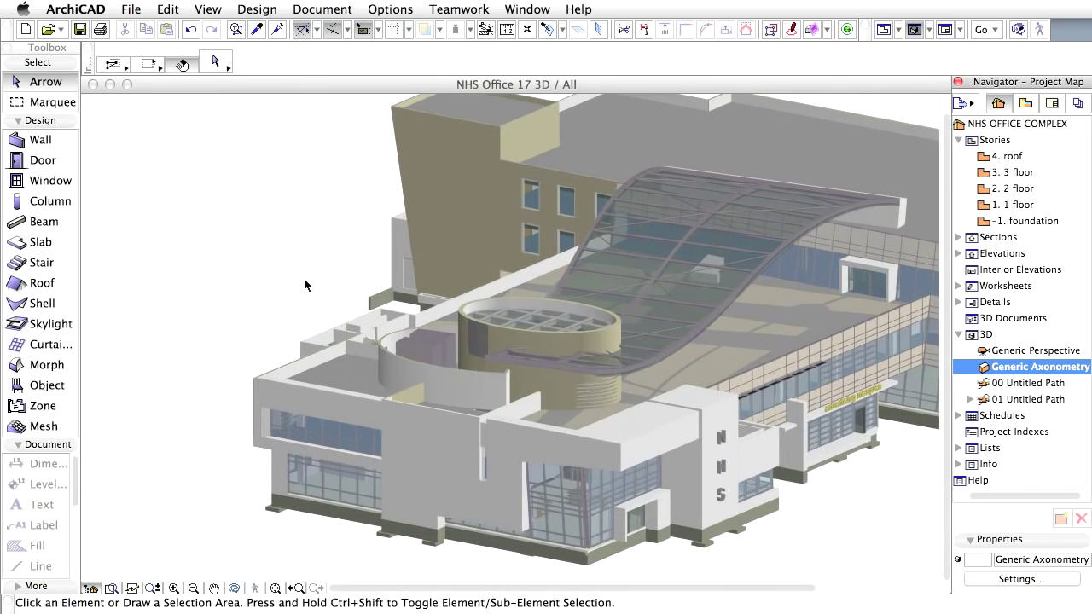
scroll(923, 504, "up", 4)
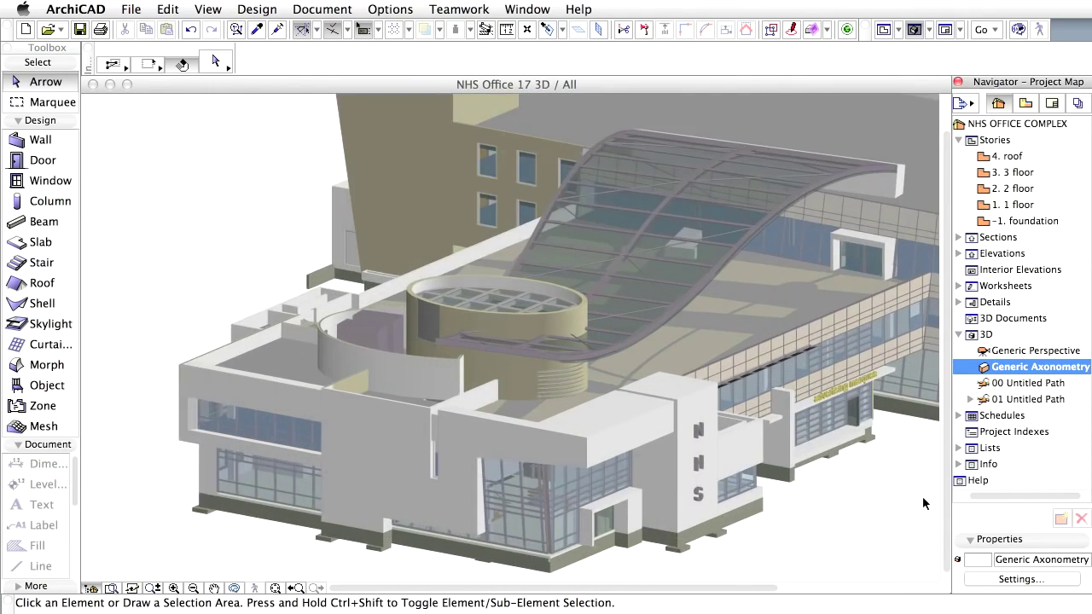
scroll(923, 504, "up", 2)
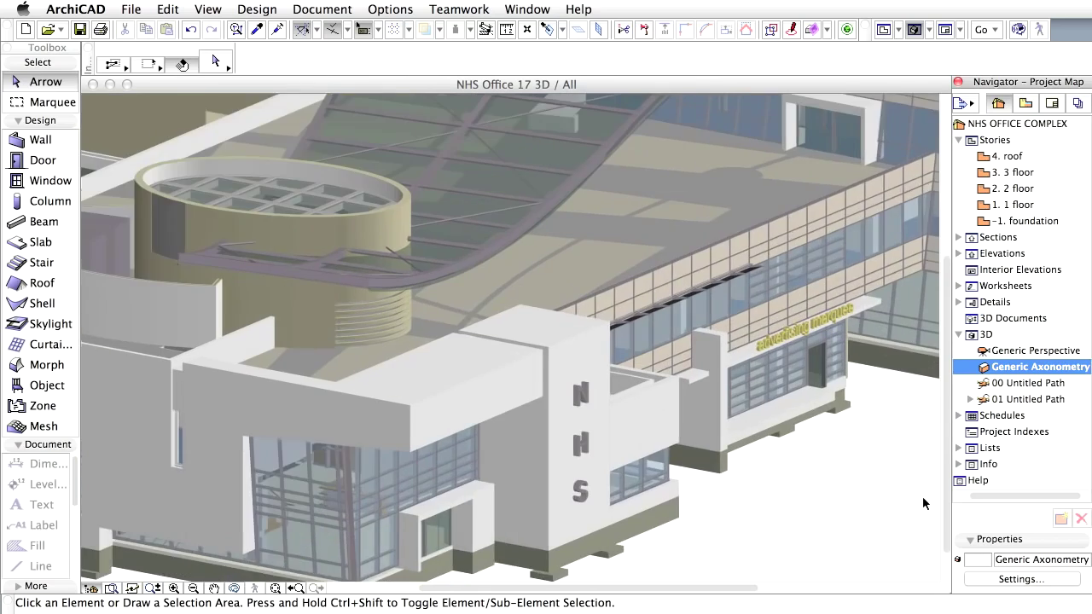
middle_click_drag(924, 504, 649, 474)
- Zoom back out and recentre the whole building in the axonometric view
scroll(645, 418, "down", 4)
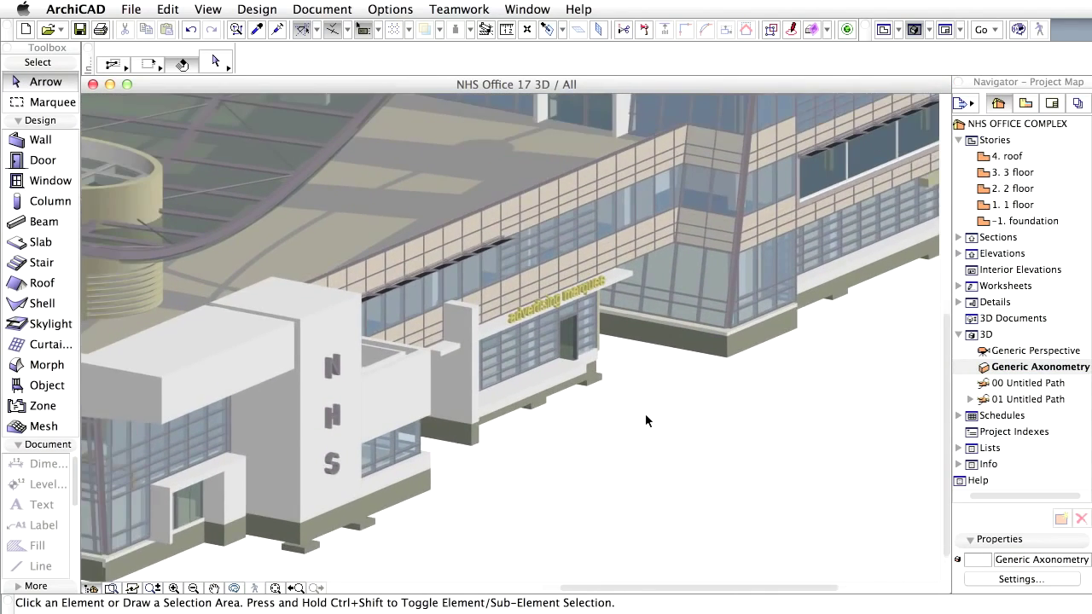
scroll(646, 419, "down", 4)
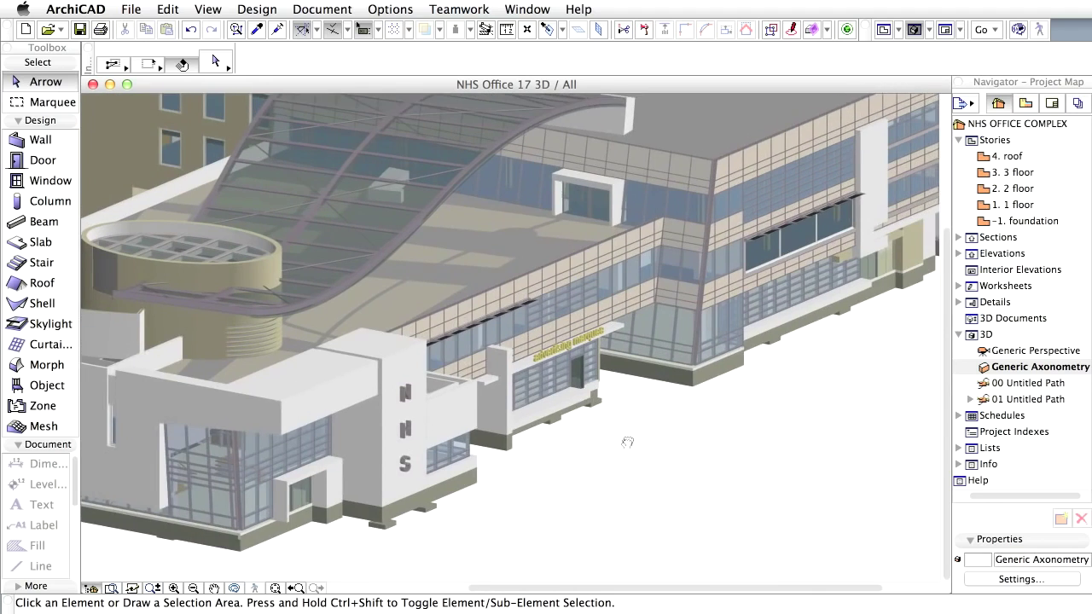
scroll(619, 456, "down", 4)
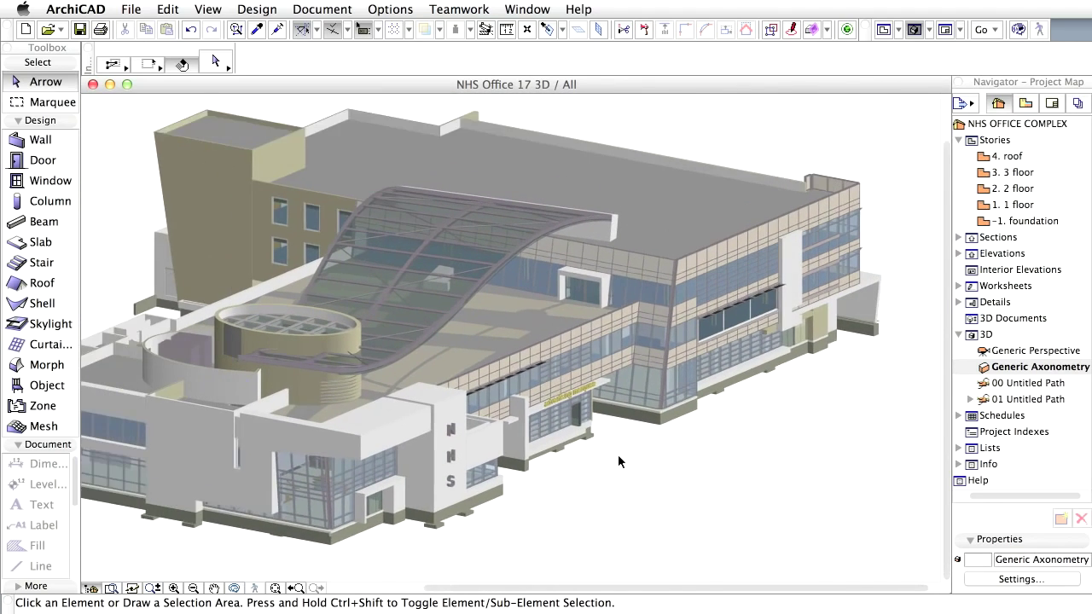
middle_click_drag(619, 456, 681, 421)
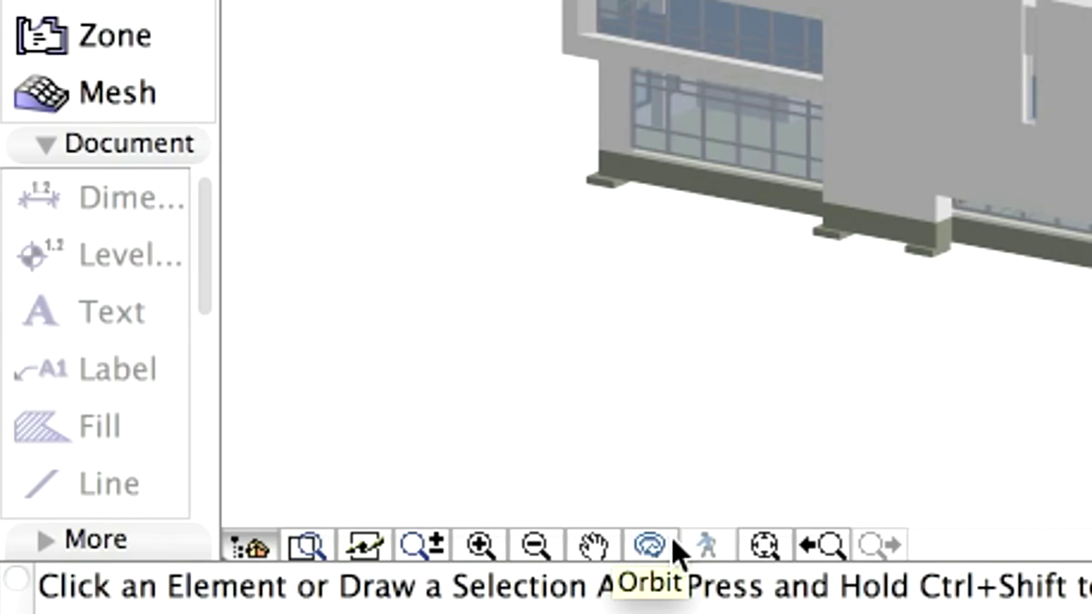
- Orbit the axonometric model to a new angle and zoom toward the marquee entrance, then exit Orbit
left_click(674, 553)
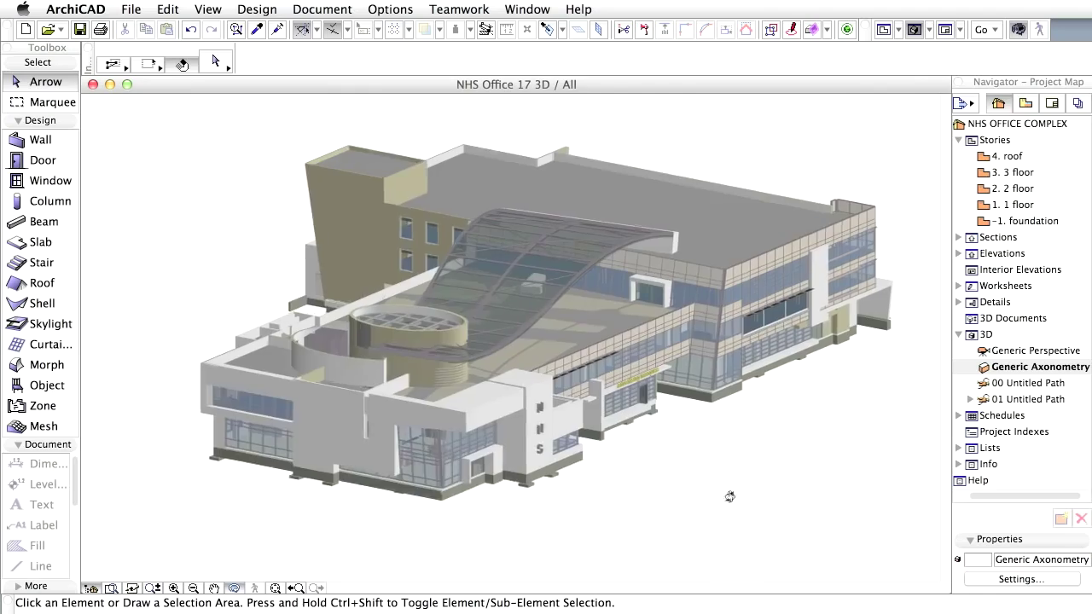
left_click_drag(727, 497, 618, 431)
scroll(648, 444, "up", 4)
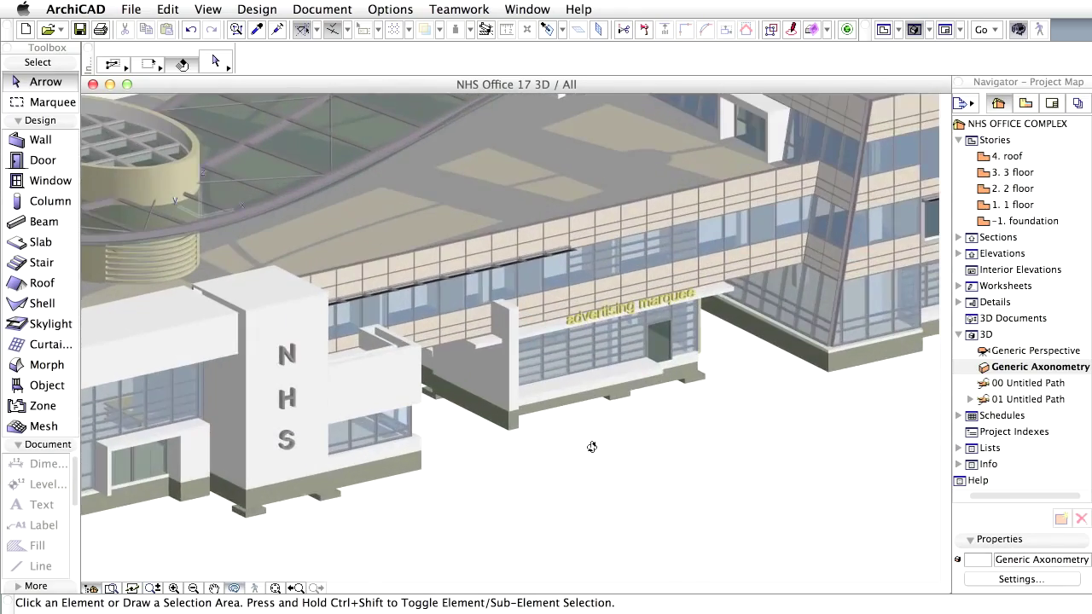
scroll(555, 454, "up", 4)
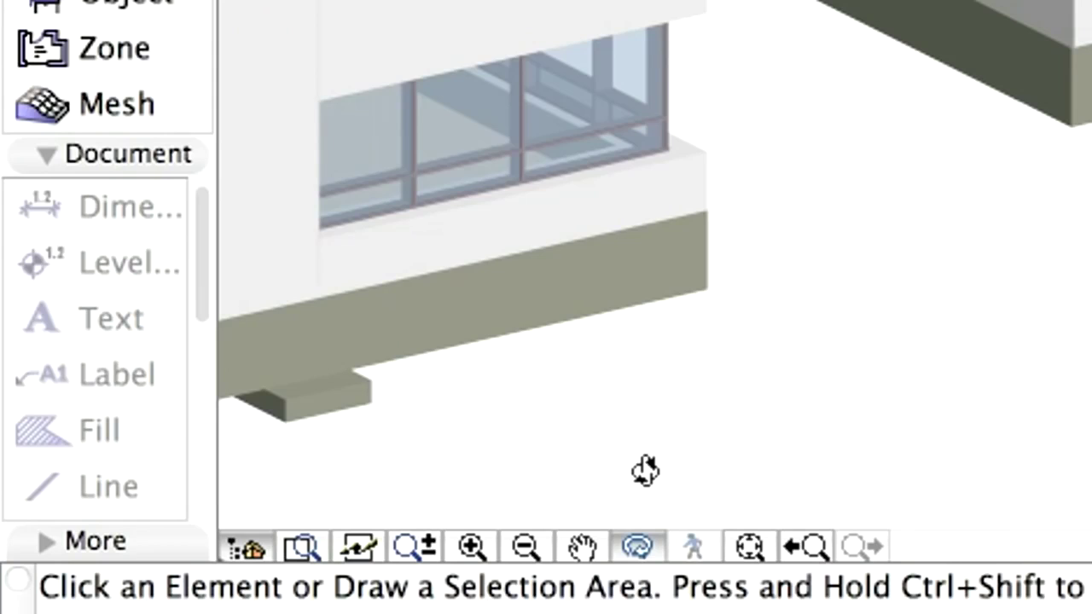
key("Escape")
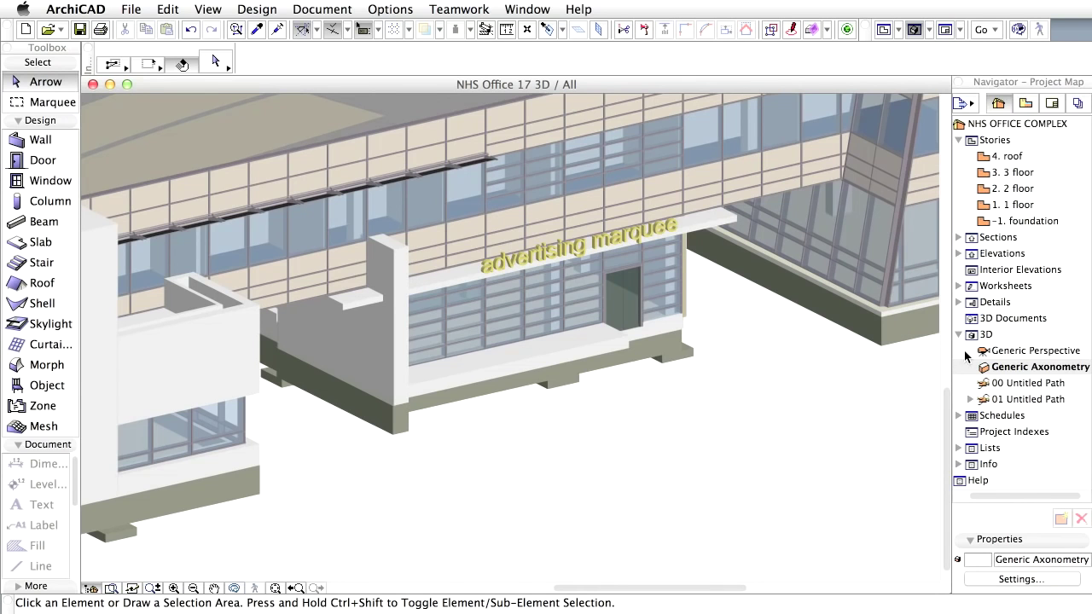
- Open Generic Perspective from the Navigator, then orbit and zoom out to face the NHS entrance side
left_click(977, 352)
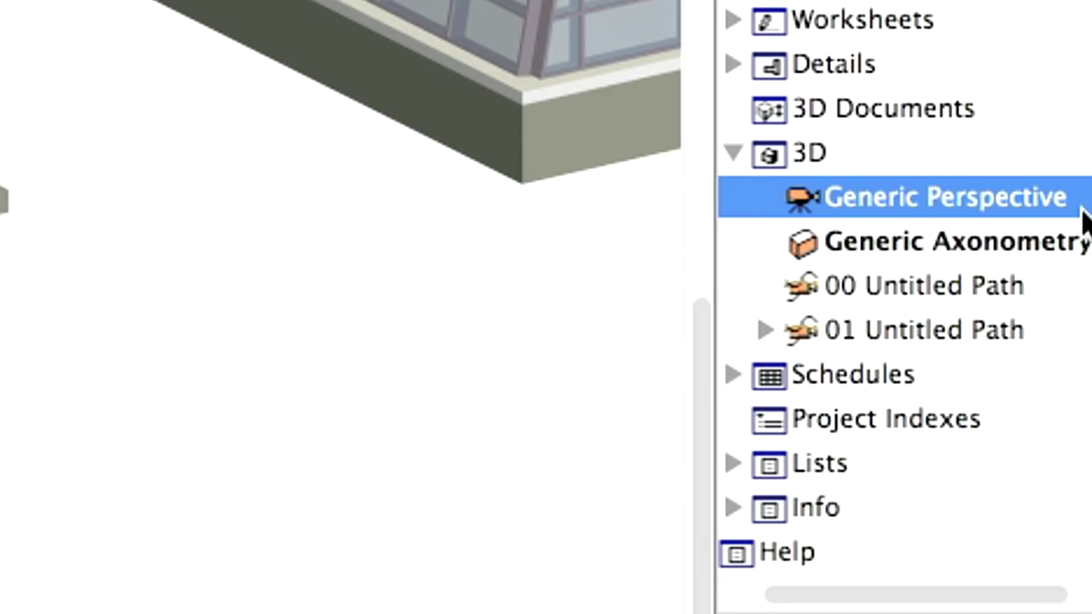
double_click(1080, 213)
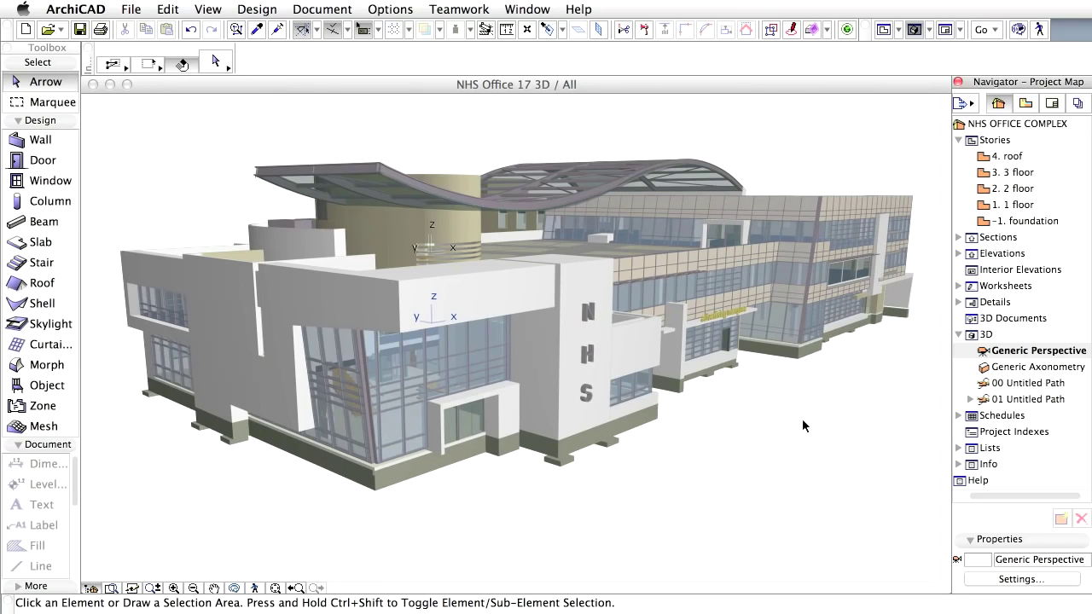
left_click(232, 590)
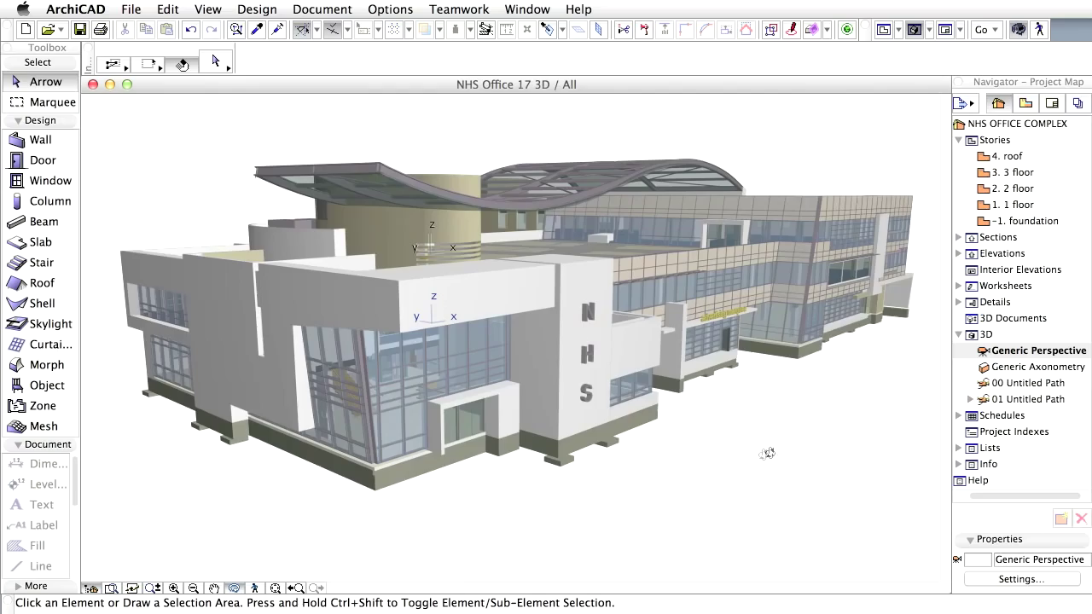
left_click_drag(864, 365, 148, 327)
left_click_drag(226, 457, 572, 455)
scroll(572, 455, "down", 10)
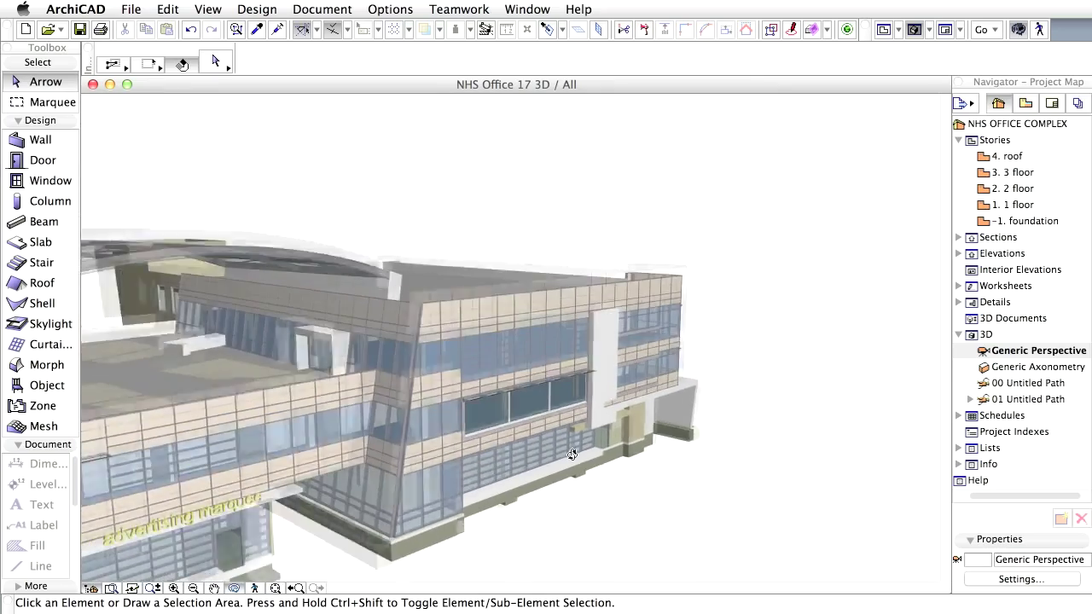
left_click_drag(520, 515, 733, 452)
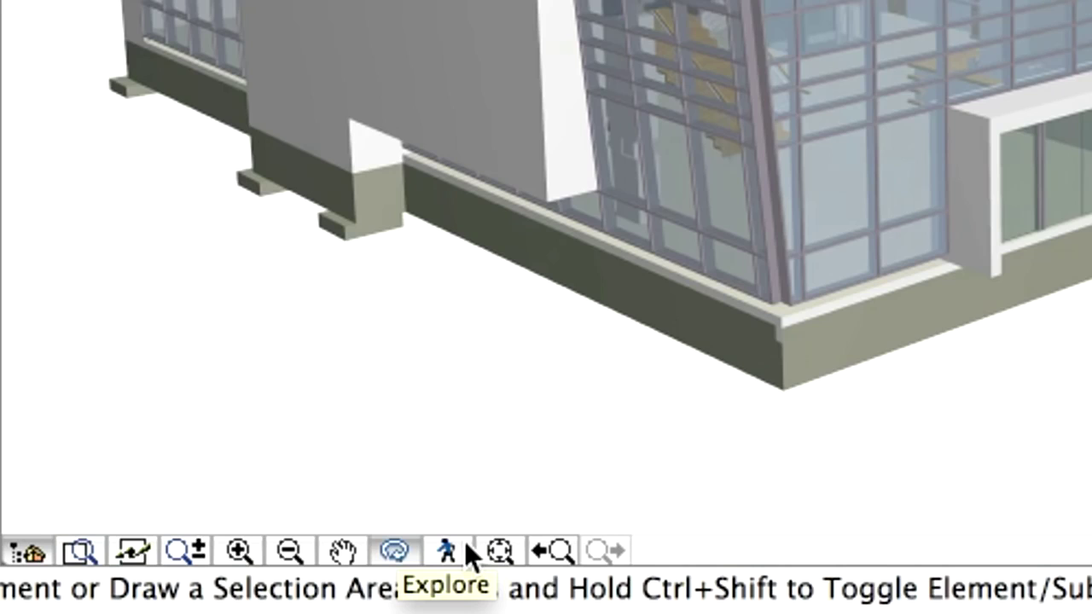
- Enter 3D Explore mode, confirming the information dialog to begin the walkthrough
left_click(466, 546)
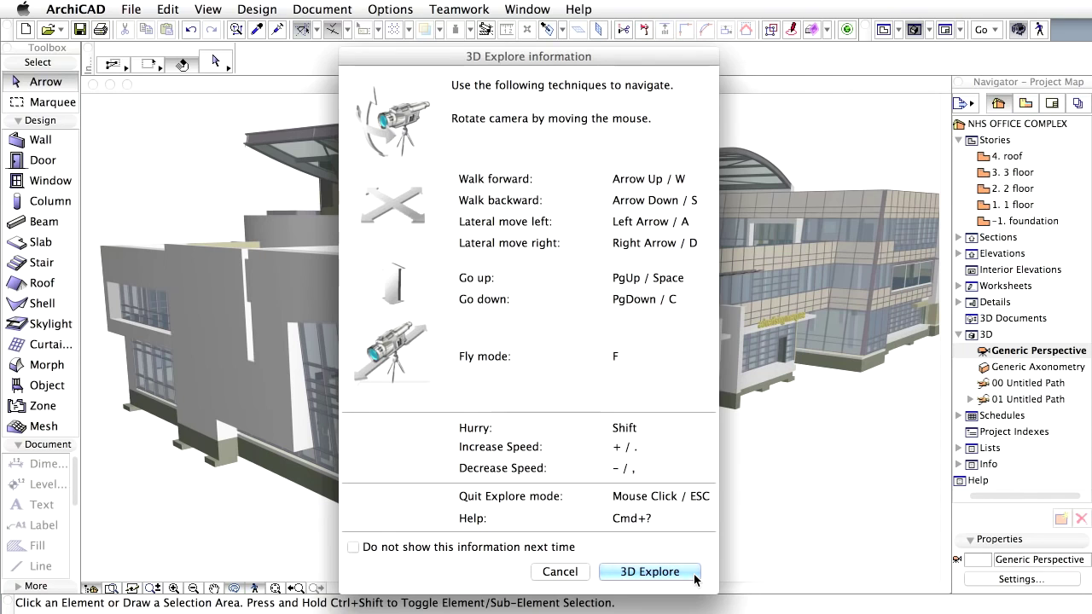
left_click(651, 571)
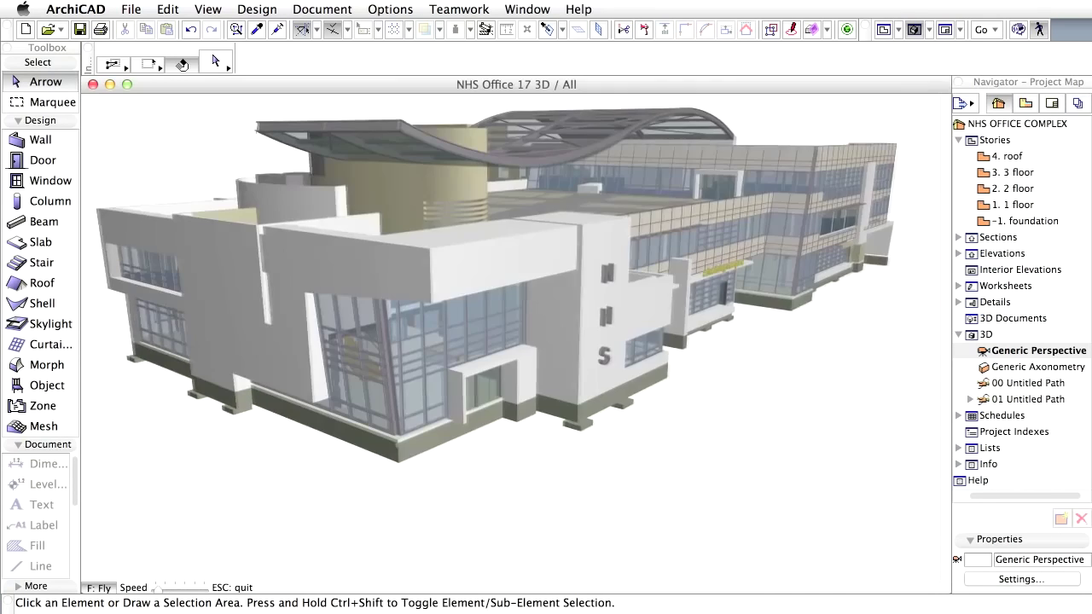
- Walk forward through the glazed wall into the lobby, turning to view the staircase, red chairs and glass lift
key("Up")
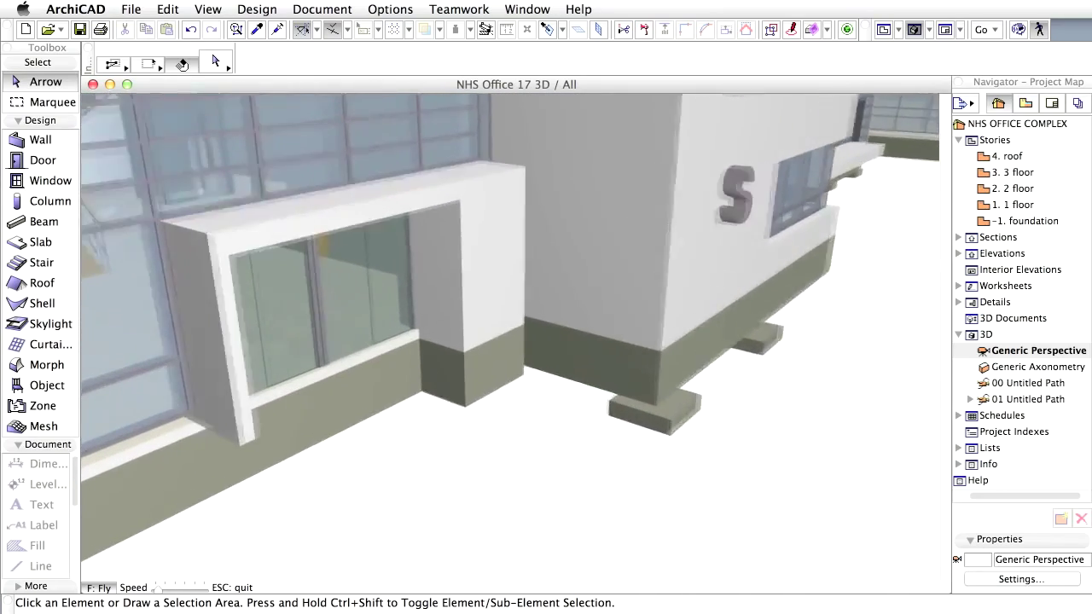
key("Up")
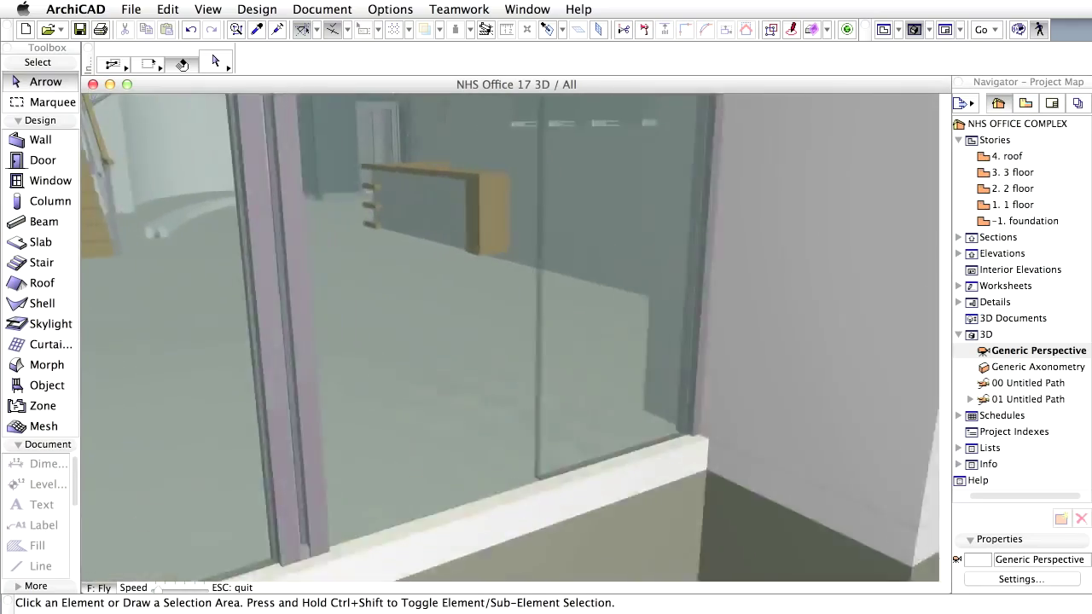
key("Up")
key("Left")
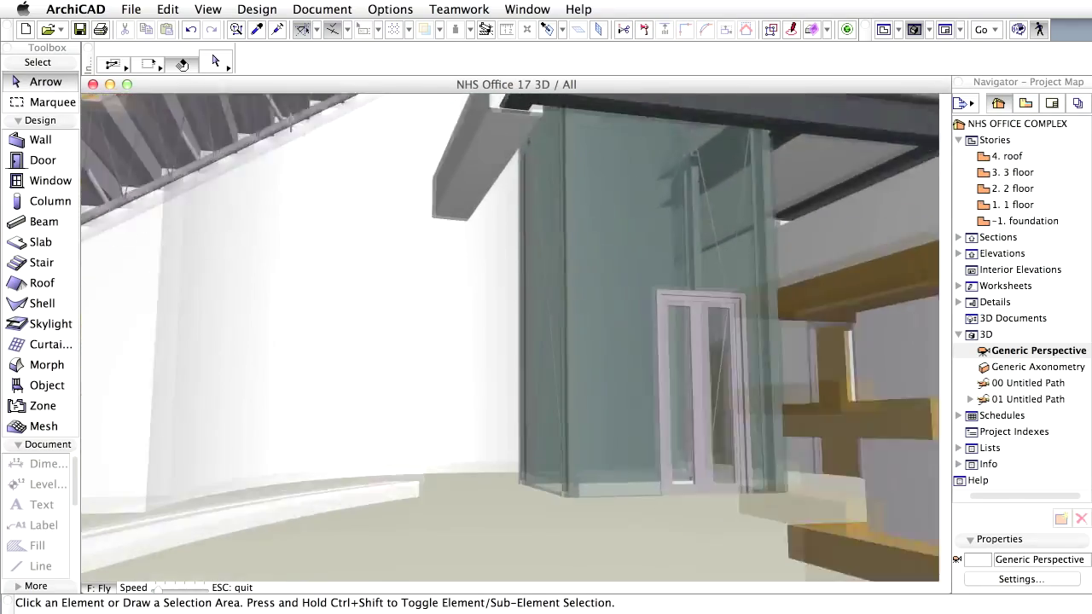
key("Left")
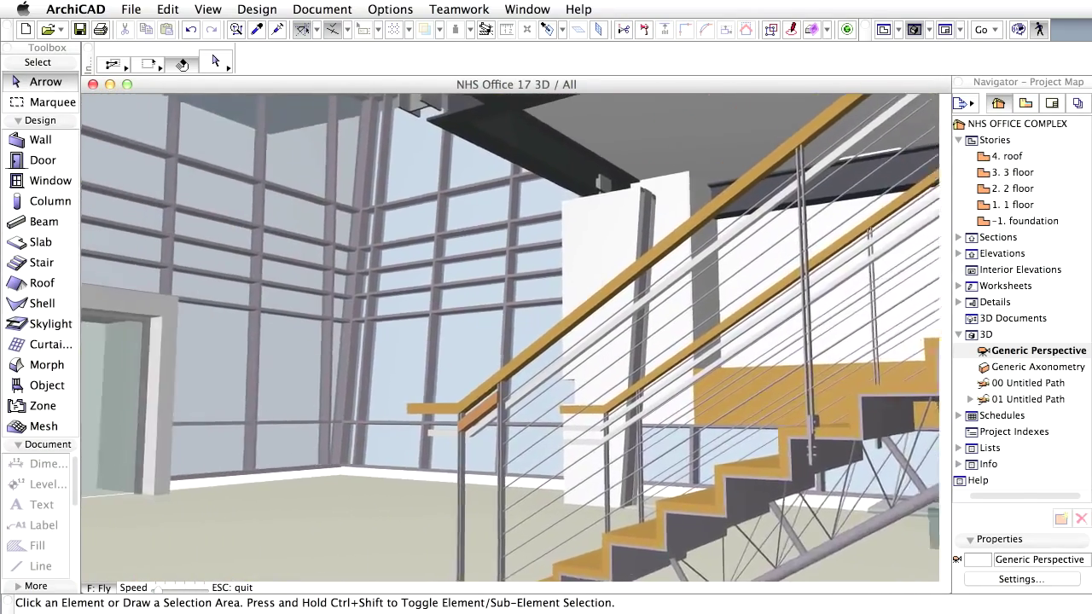
key("Right")
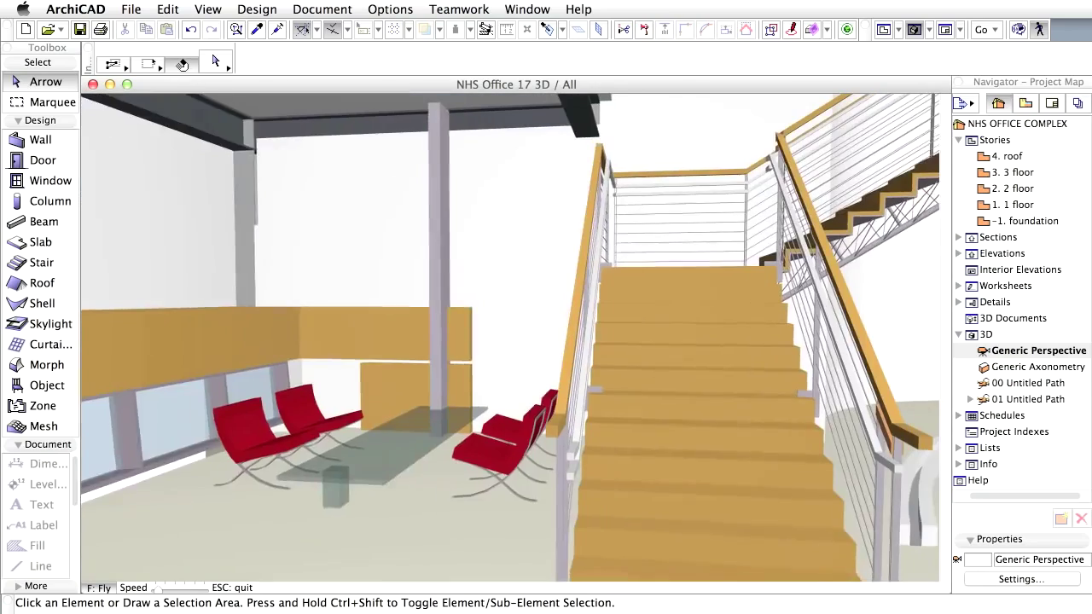
key("Right")
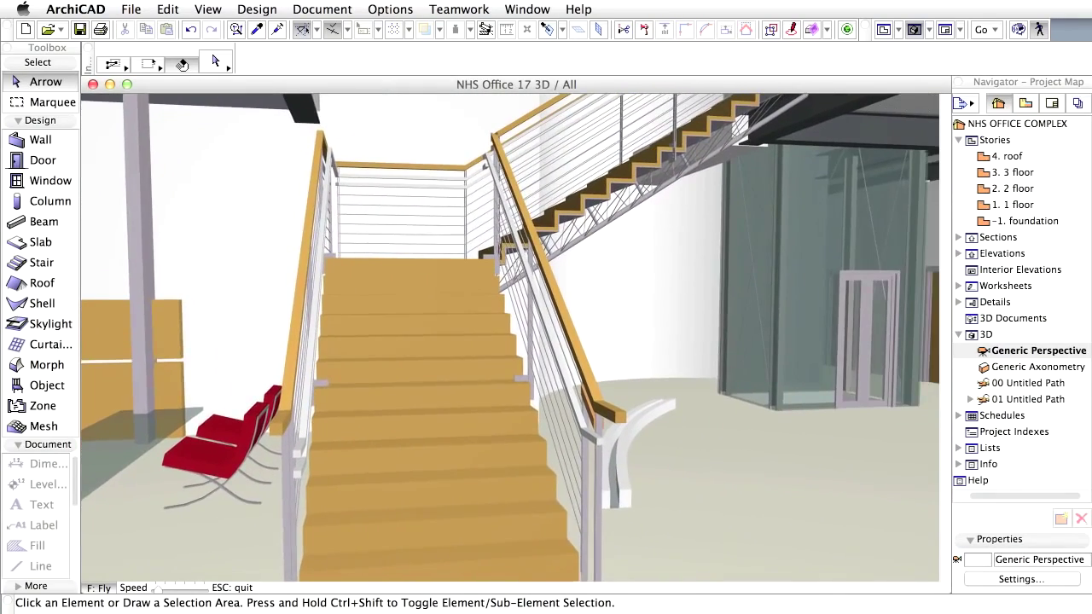